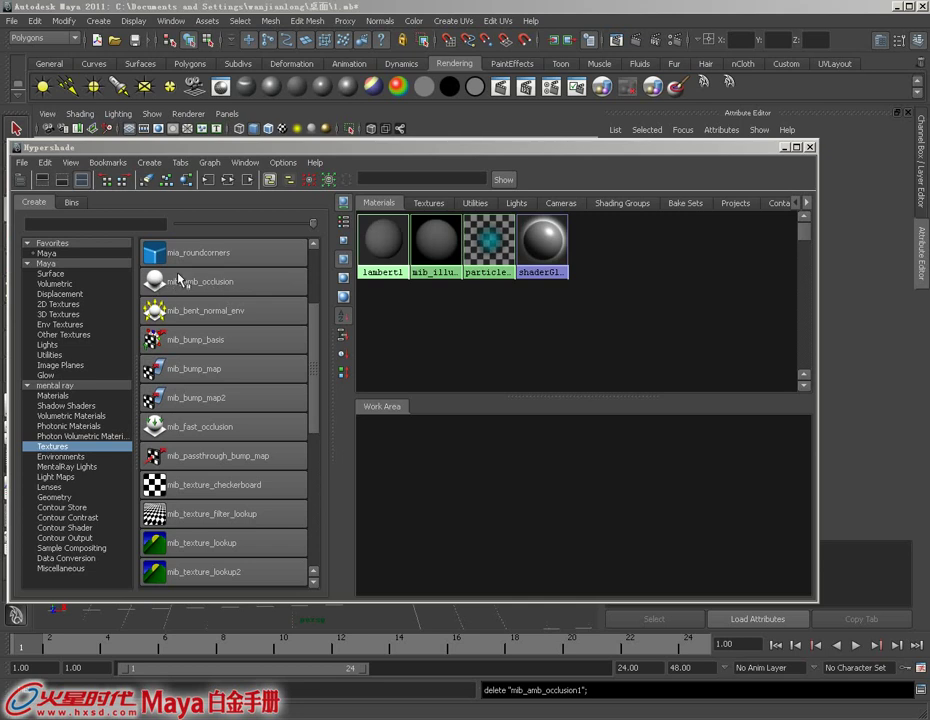
# - Add a mib_amb_occlusion1 node from Hypershade's mental ray Textures list
pyautogui.moveTo(264, 148); pyautogui.dragTo(291, 497)
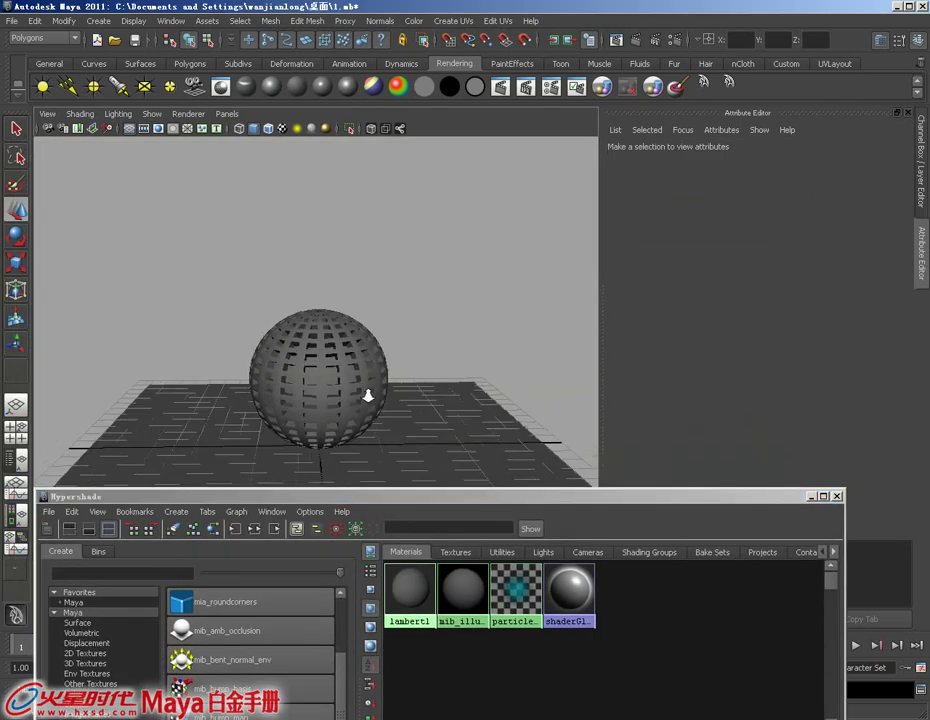
pyautogui.keyDown('alt'); pyautogui.moveTo(367, 392); pyautogui.dragTo(394, 332); pyautogui.keyUp('alt')
pyautogui.keyDown('alt'); pyautogui.moveTo(394, 332); pyautogui.dragTo(395, 294, button='right'); pyautogui.keyUp('alt')
pyautogui.keyDown('alt'); pyautogui.moveTo(395, 294); pyautogui.dragTo(415, 399); pyautogui.keyUp('alt')
pyautogui.moveTo(413, 500)
pyautogui.mouseDown()
pyautogui.moveTo(437, 203)
pyautogui.moveTo(432, 137)
pyautogui.mouseUp()
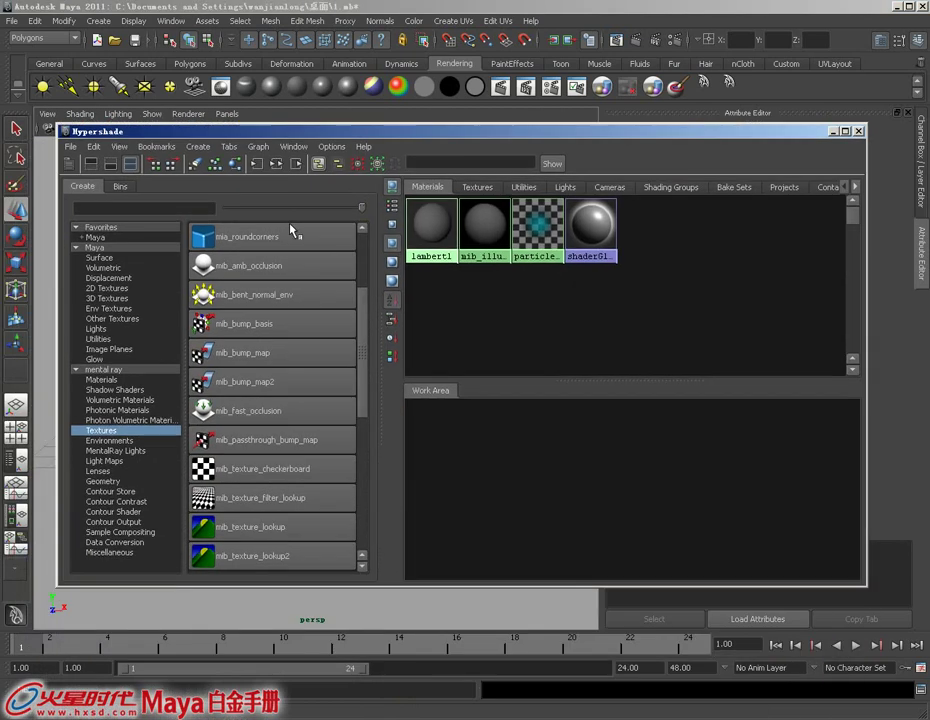
pyautogui.click(245, 266)
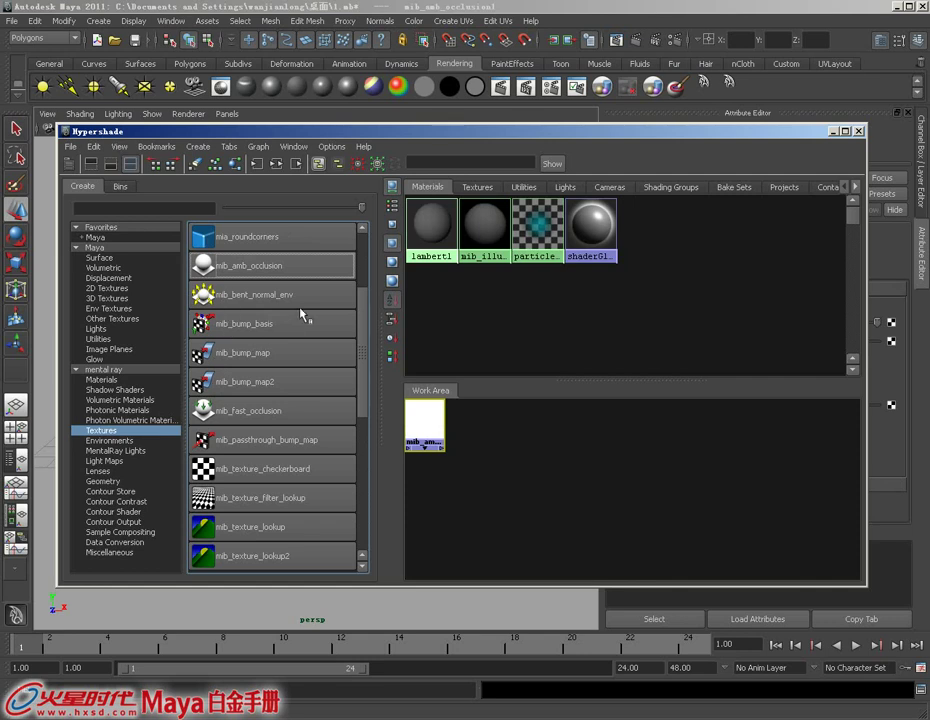
# - Create surfaceShader1 and place it beside the occlusion node in the work area
pyautogui.click(110, 247)
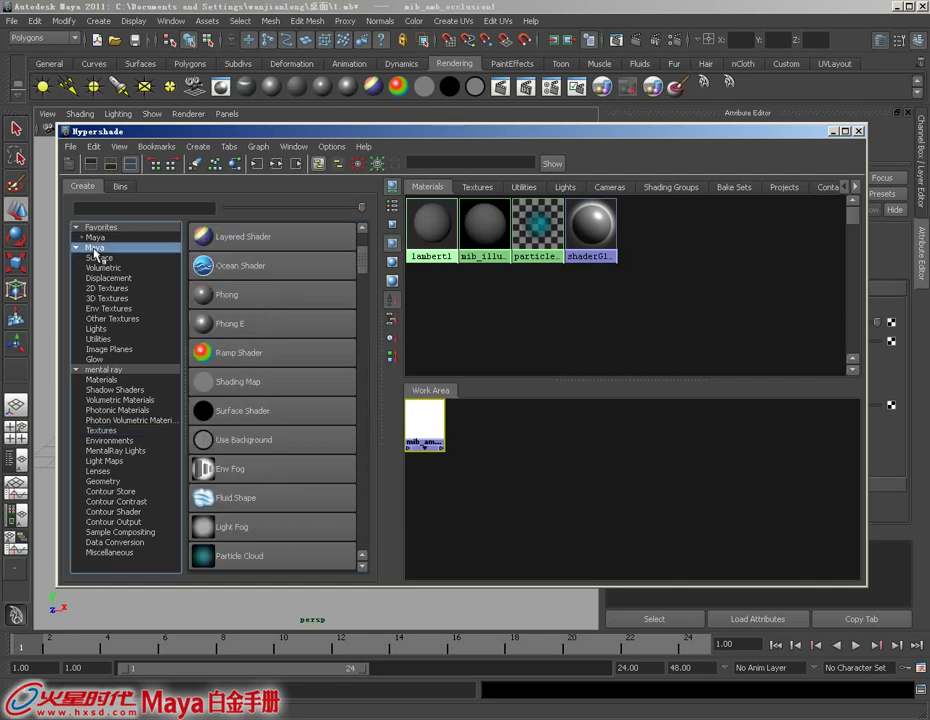
pyautogui.click(262, 412)
pyautogui.moveTo(426, 495); pyautogui.dragTo(532, 453)
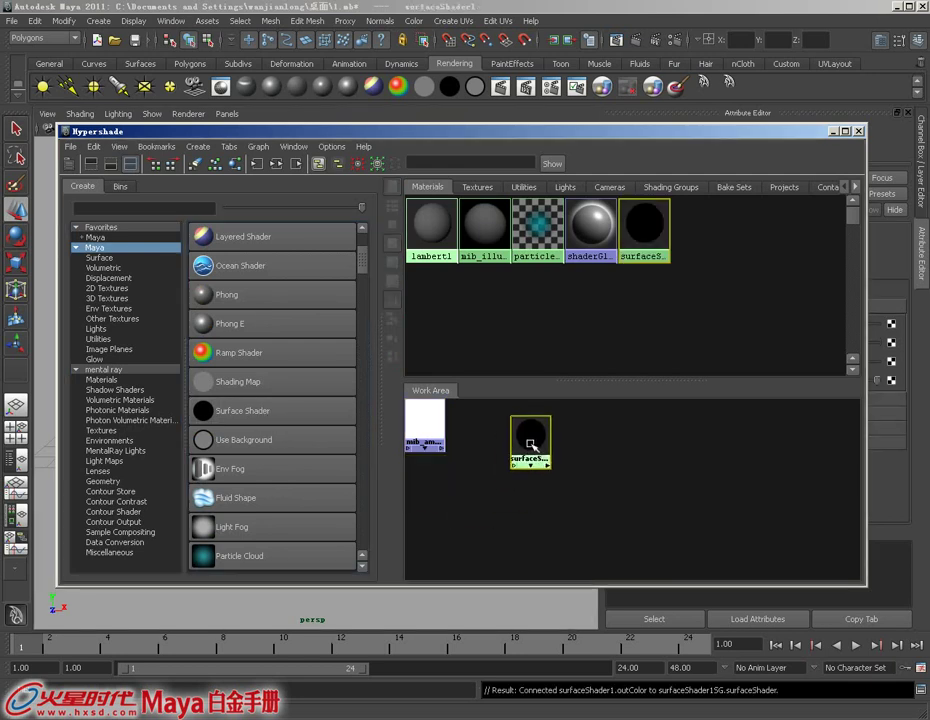
pyautogui.moveTo(514, 137); pyautogui.dragTo(216, 149)
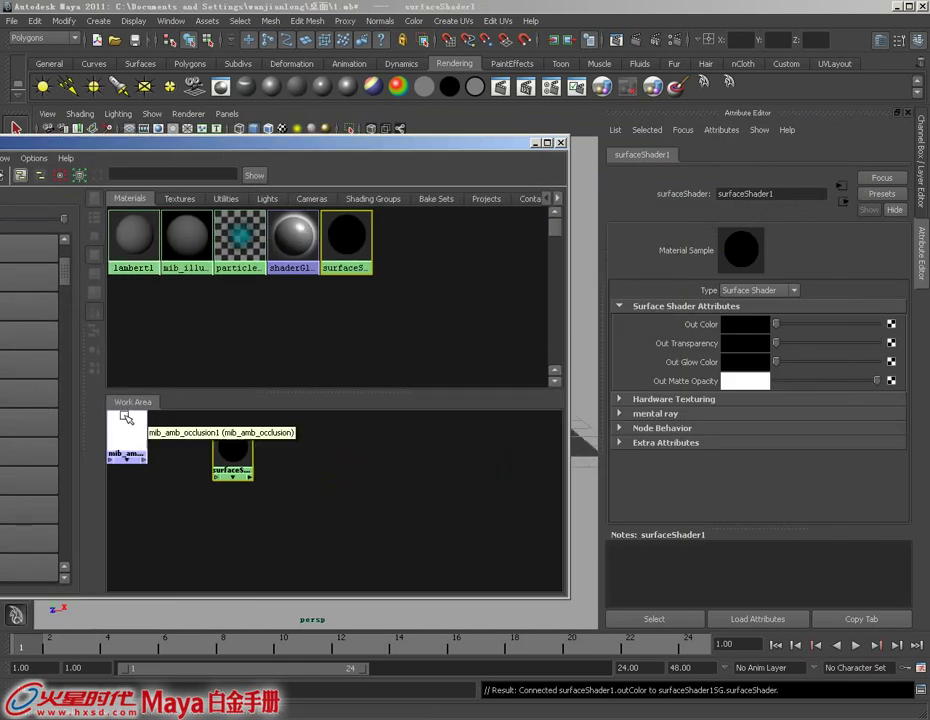
# - Connect mib_amb_occlusion1 to surfaceShader1's Out Color, then select the sphere and plane
pyautogui.moveTo(125, 446); pyautogui.dragTo(131, 453, button='middle')
pyautogui.click(131, 453)
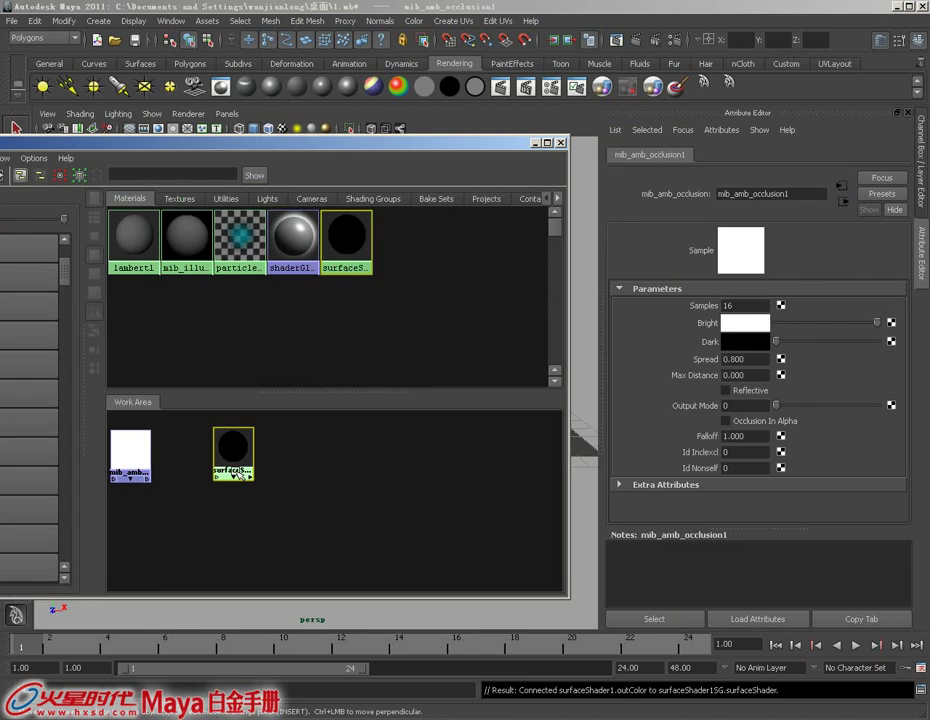
pyautogui.moveTo(137, 460); pyautogui.dragTo(685, 322, button='middle')
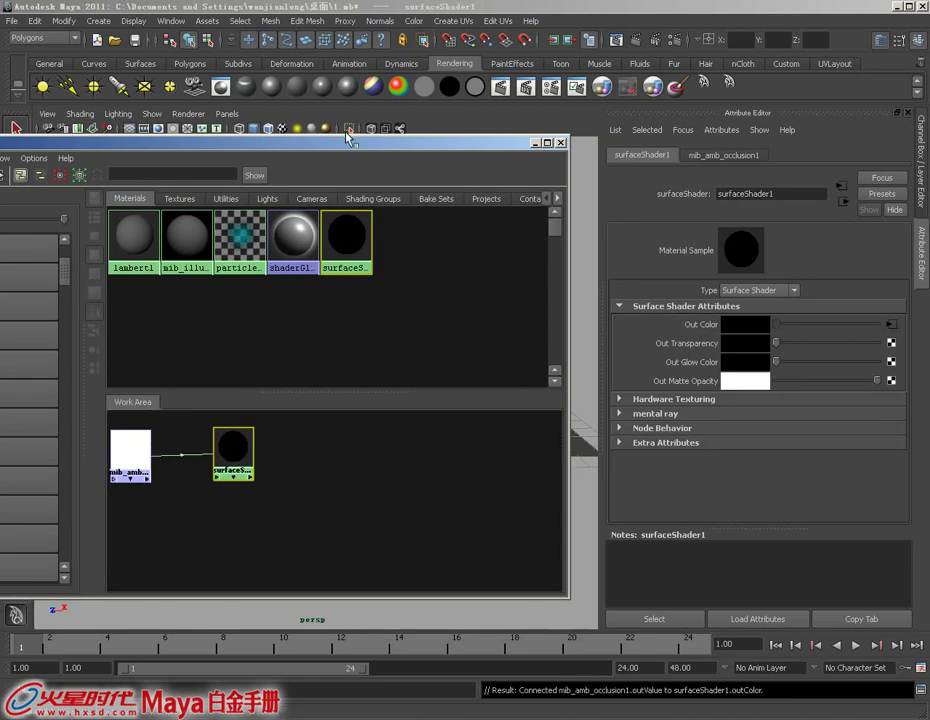
pyautogui.moveTo(349, 137); pyautogui.dragTo(358, 566)
pyautogui.moveTo(245, 286); pyautogui.dragTo(421, 509)
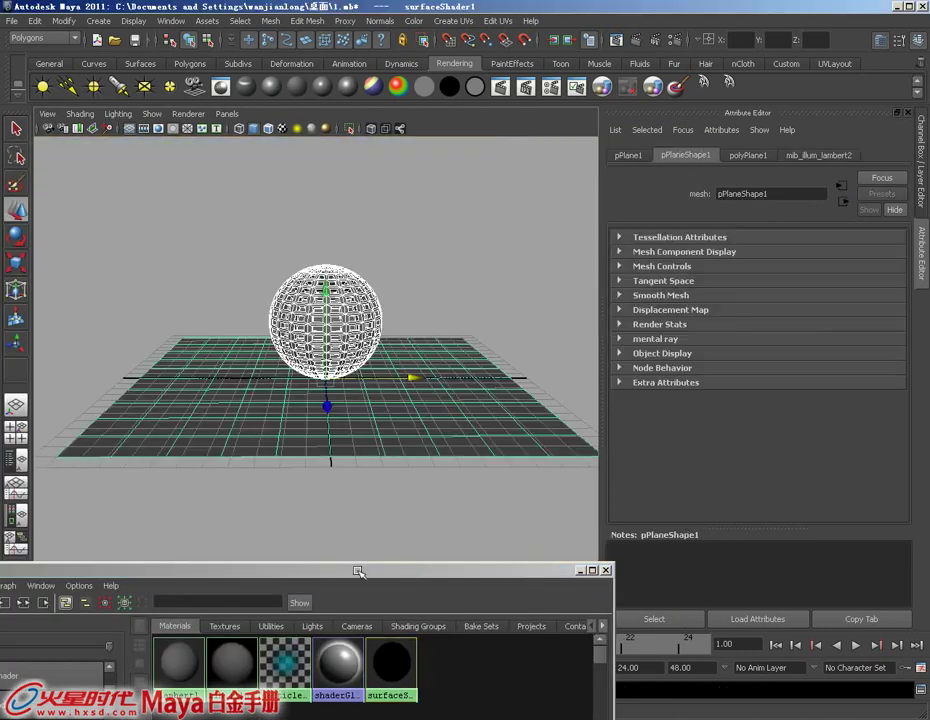
# - Assign surfaceShader1 to the sphere and plane, then bring up the mental ray Render Settings
pyautogui.moveTo(358, 572); pyautogui.dragTo(391, 217)
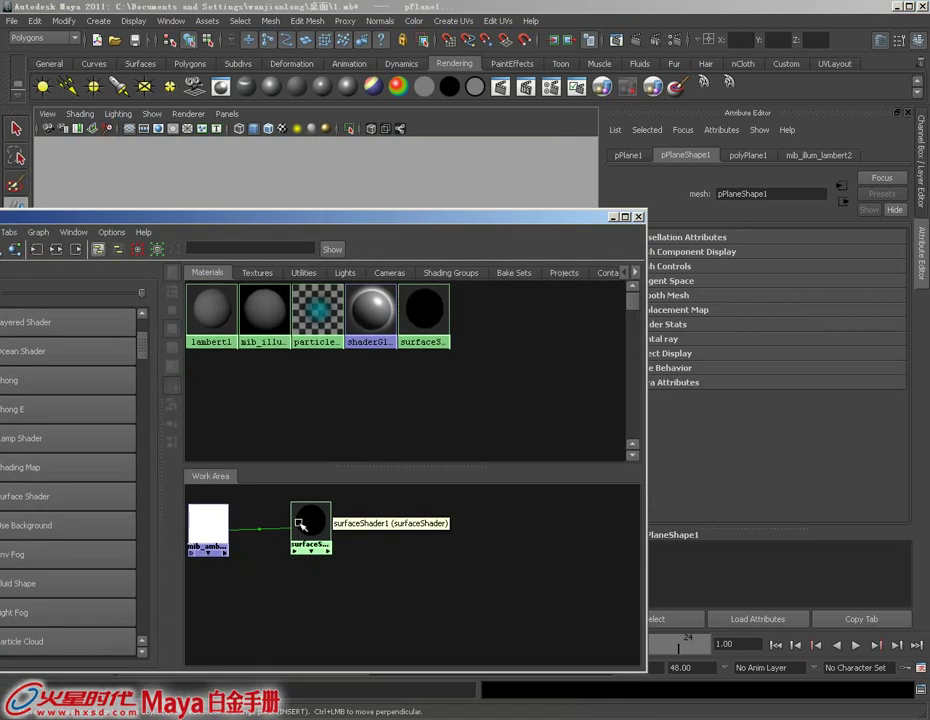
pyautogui.moveTo(304, 515); pyautogui.dragTo(310, 478, button='right')
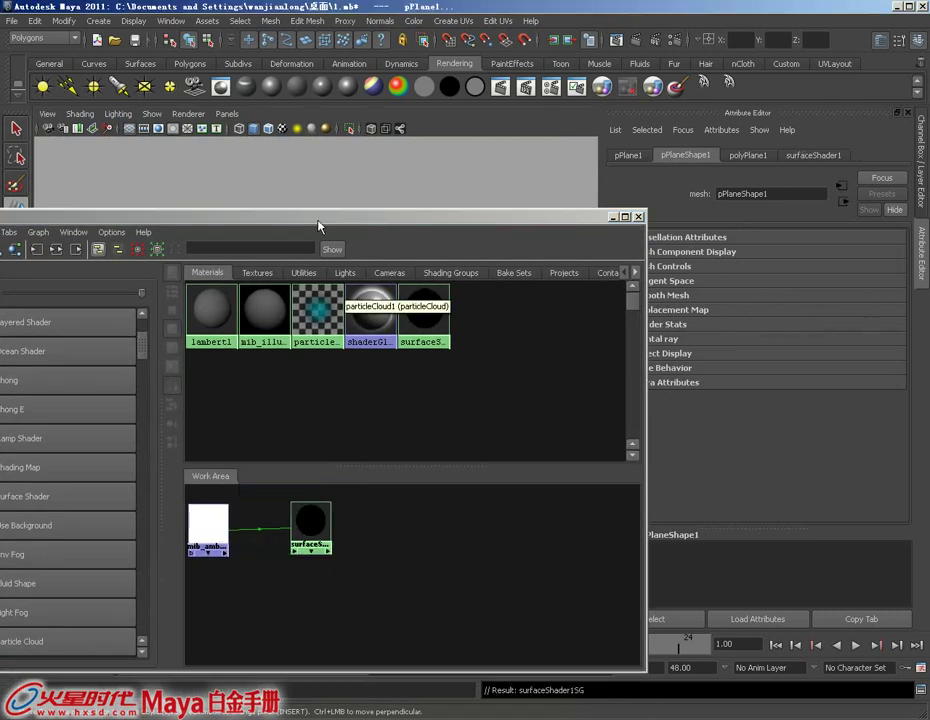
pyautogui.moveTo(318, 226)
pyautogui.mouseDown()
pyautogui.moveTo(433, 324)
pyautogui.moveTo(446, 514)
pyautogui.mouseUp()
pyautogui.keyDown('alt'); pyautogui.moveTo(300, 250); pyautogui.dragTo(330, 270); pyautogui.keyUp('alt')
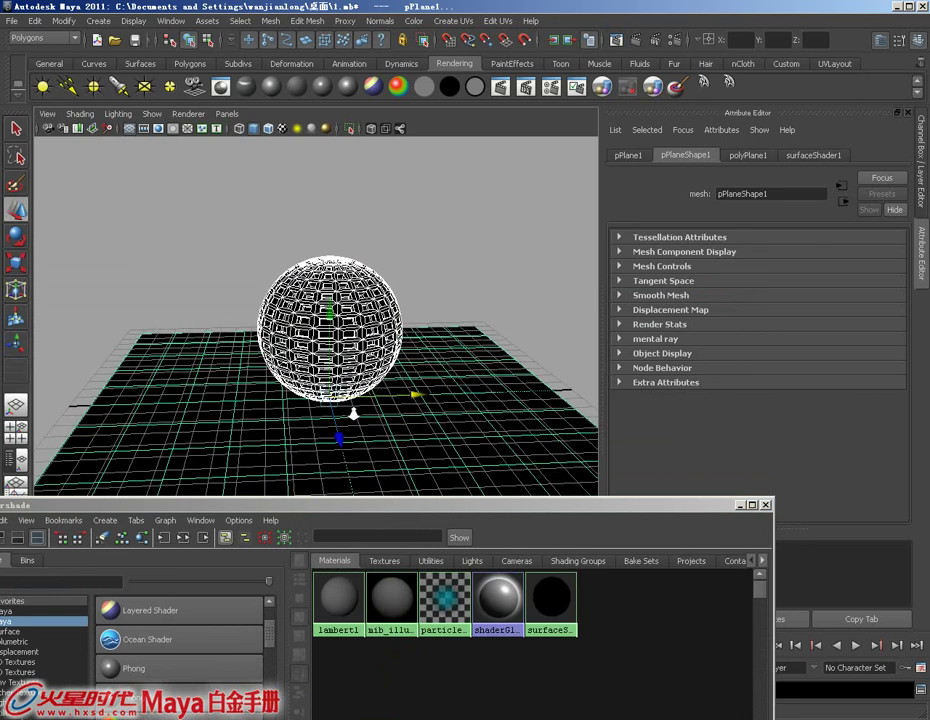
pyautogui.moveTo(353, 412)
pyautogui.keyDown('alt'); pyautogui.mouseDown()
pyautogui.moveTo(363, 415)
pyautogui.moveTo(450, 357)
pyautogui.mouseUp(); pyautogui.keyUp('alt')
pyautogui.click(675, 40)
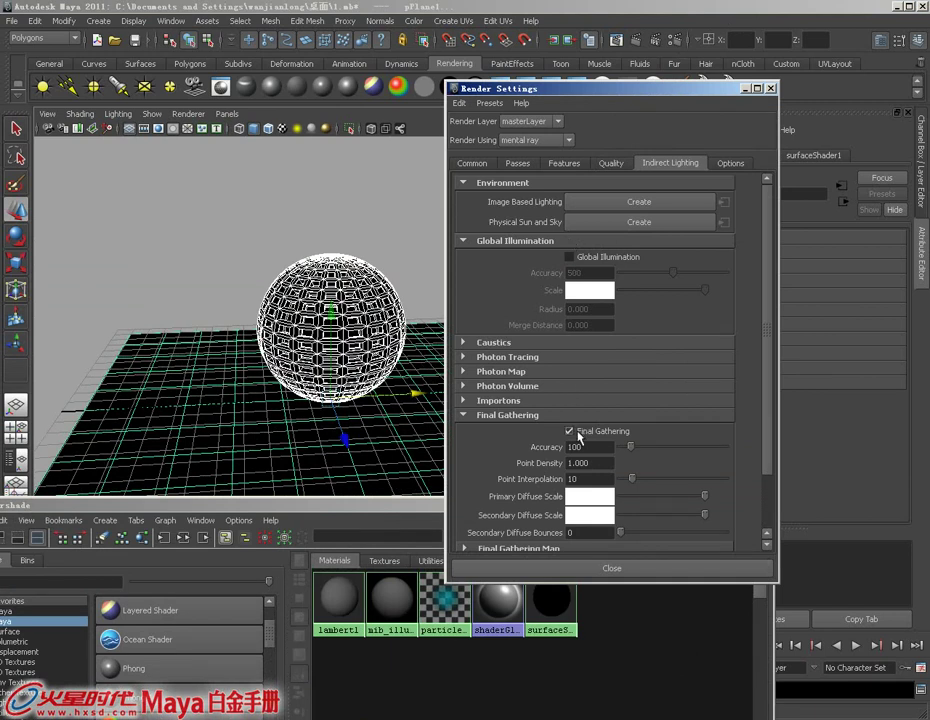
# - Close Render Settings, show the viewport with assigned shaders, and start rendering the perspective view
pyautogui.click(476, 163)
pyautogui.click(668, 163)
pyautogui.moveTo(714, 92); pyautogui.dragTo(670, 130)
pyautogui.click(527, 92)
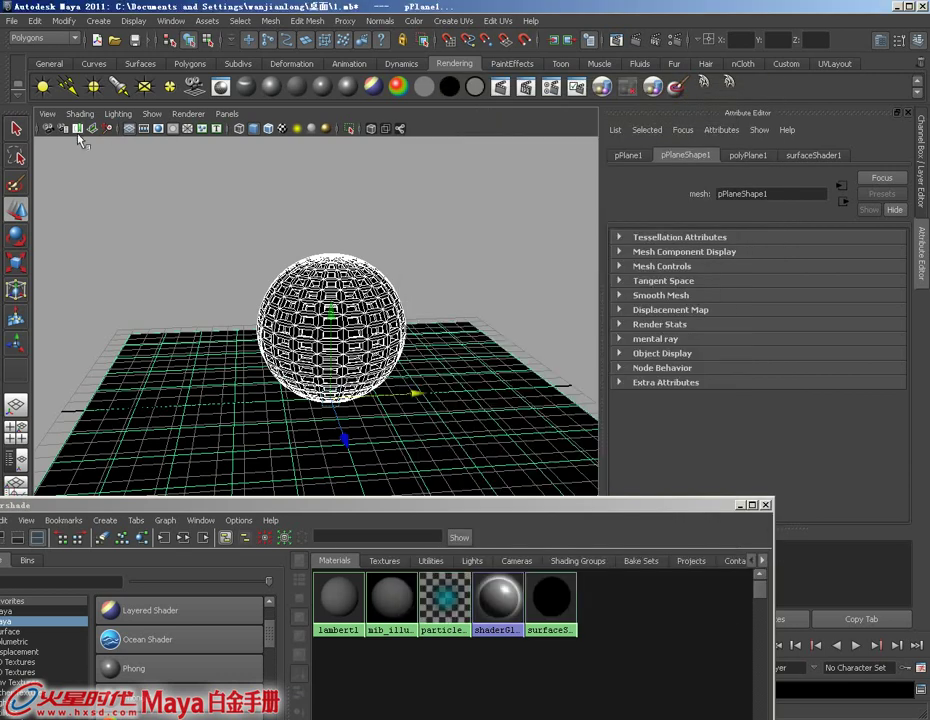
pyautogui.click(38, 128)
pyautogui.press('5')
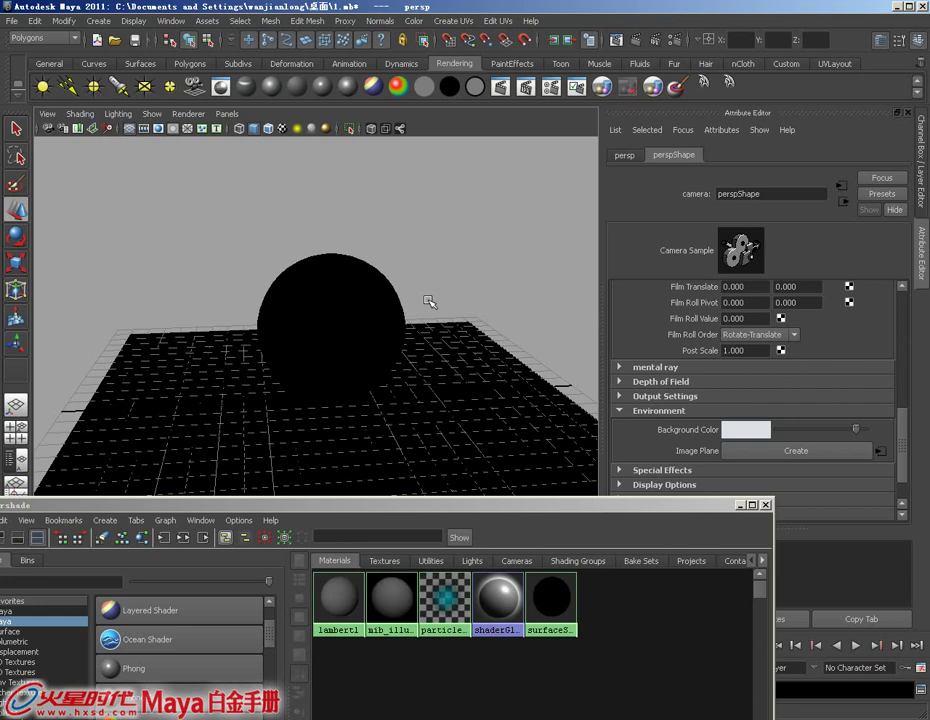
pyautogui.keyDown('alt'); pyautogui.moveTo(381, 350); pyautogui.dragTo(372, 385); pyautogui.keyUp('alt')
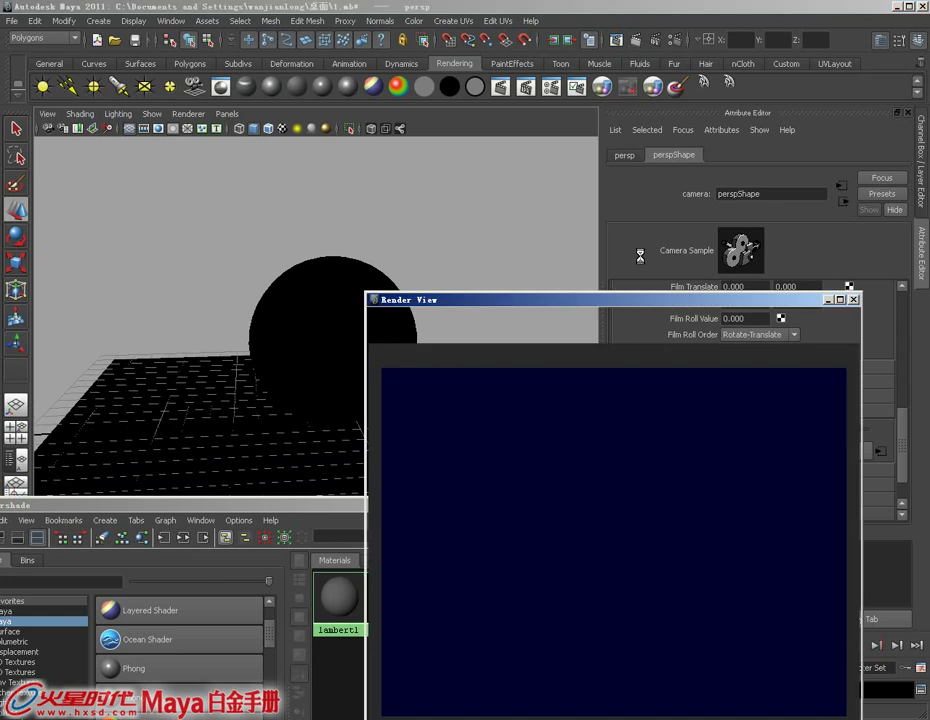
# - Show mib_amb_occlusion1's parameters in the Attribute Editor beside the finished render
pyautogui.moveTo(670, 305); pyautogui.dragTo(360, 40)
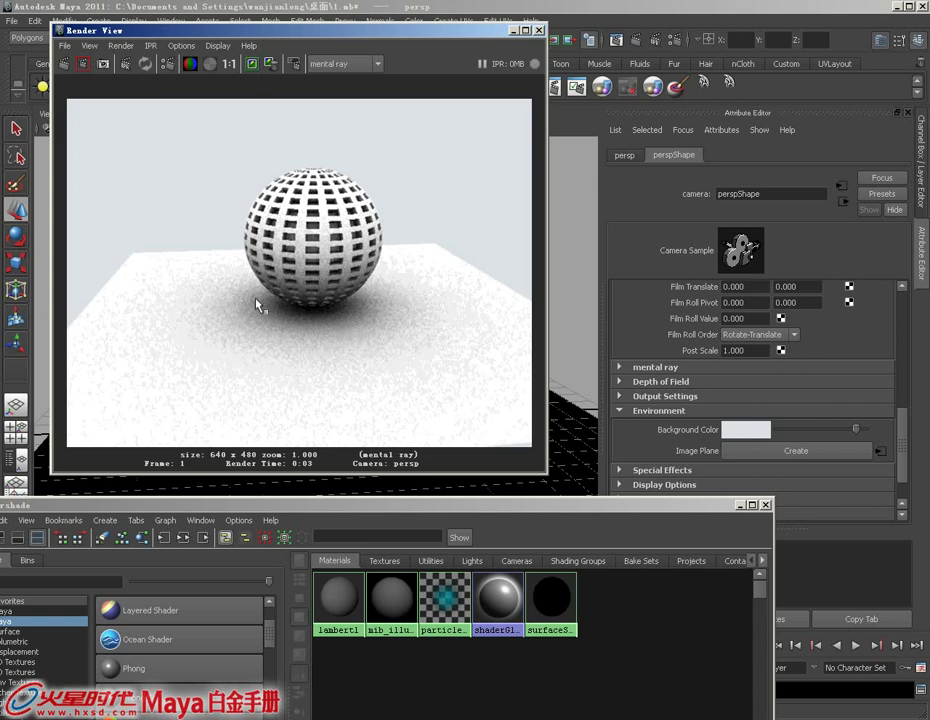
pyautogui.moveTo(372, 508); pyautogui.dragTo(322, 379)
pyautogui.click(500, 470)
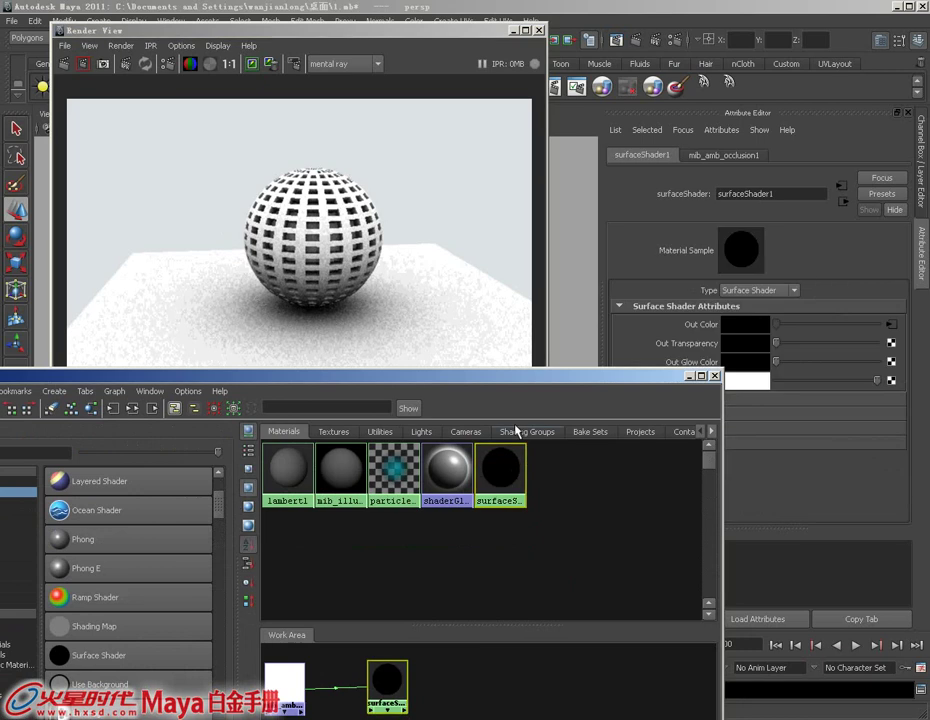
pyautogui.moveTo(517, 380)
pyautogui.mouseDown()
pyautogui.moveTo(482, 492)
pyautogui.moveTo(491, 272)
pyautogui.moveTo(417, 430)
pyautogui.mouseUp()
pyautogui.click(252, 577)
pyautogui.moveTo(565, 432); pyautogui.dragTo(388, 439)
pyautogui.moveTo(408, 37)
pyautogui.mouseDown()
pyautogui.moveTo(411, 77)
pyautogui.moveTo(448, 128)
pyautogui.mouseUp()
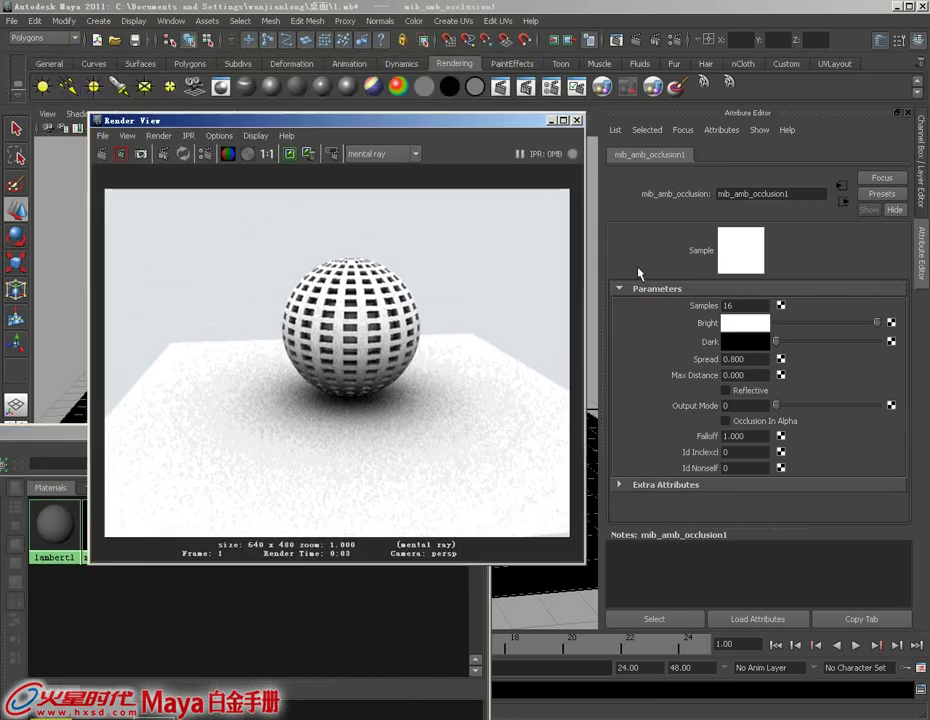
# - Set occlusion Samples to 30, re-render, and zoom in to inspect the grain
pyautogui.doubleClick(740, 306)
pyautogui.write('30')
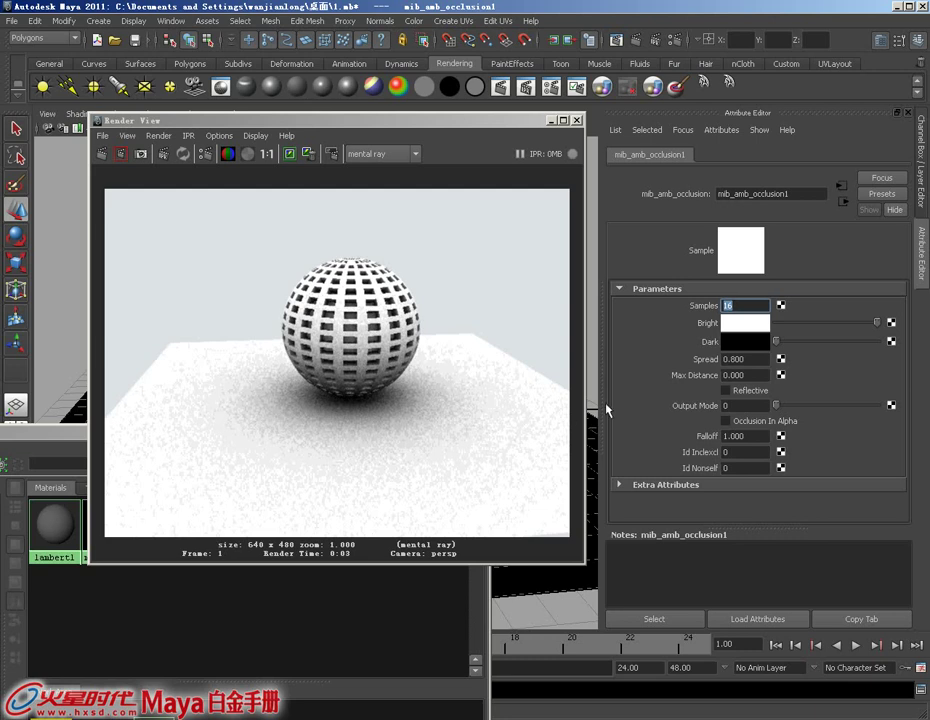
pyautogui.click(289, 154)
pyautogui.click(112, 155)
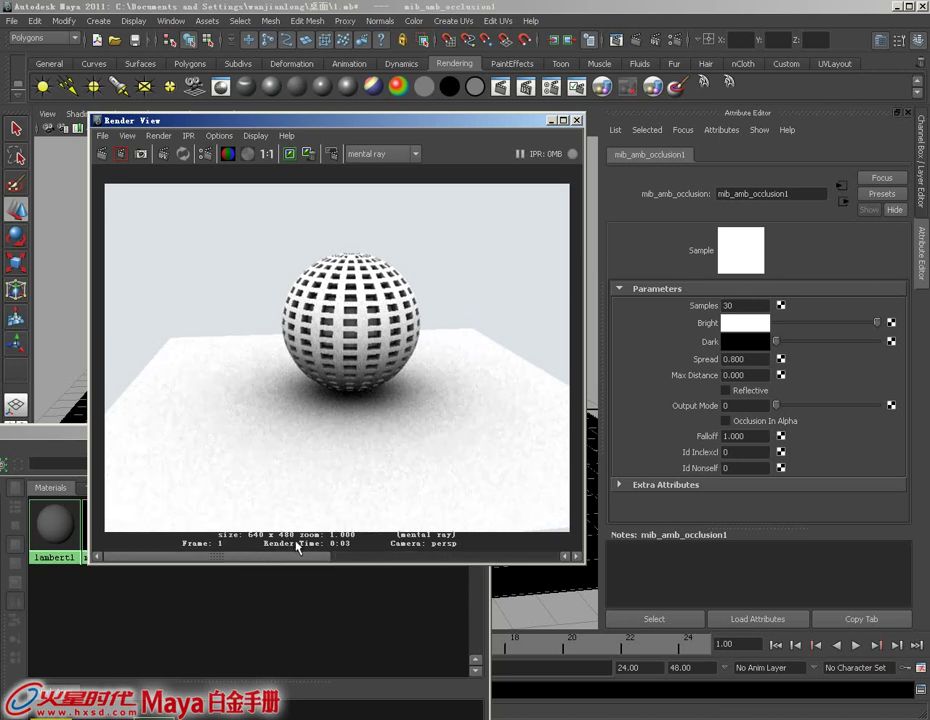
pyautogui.moveTo(352, 553)
pyautogui.mouseDown()
pyautogui.moveTo(389, 556)
pyautogui.moveTo(284, 548)
pyautogui.mouseUp()
pyautogui.moveTo(316, 451)
pyautogui.keyDown('alt'); pyautogui.mouseDown(button='right')
pyautogui.moveTo(350, 445)
pyautogui.moveTo(349, 457)
pyautogui.moveTo(409, 521)
pyautogui.mouseUp(button='right'); pyautogui.keyUp('alt')
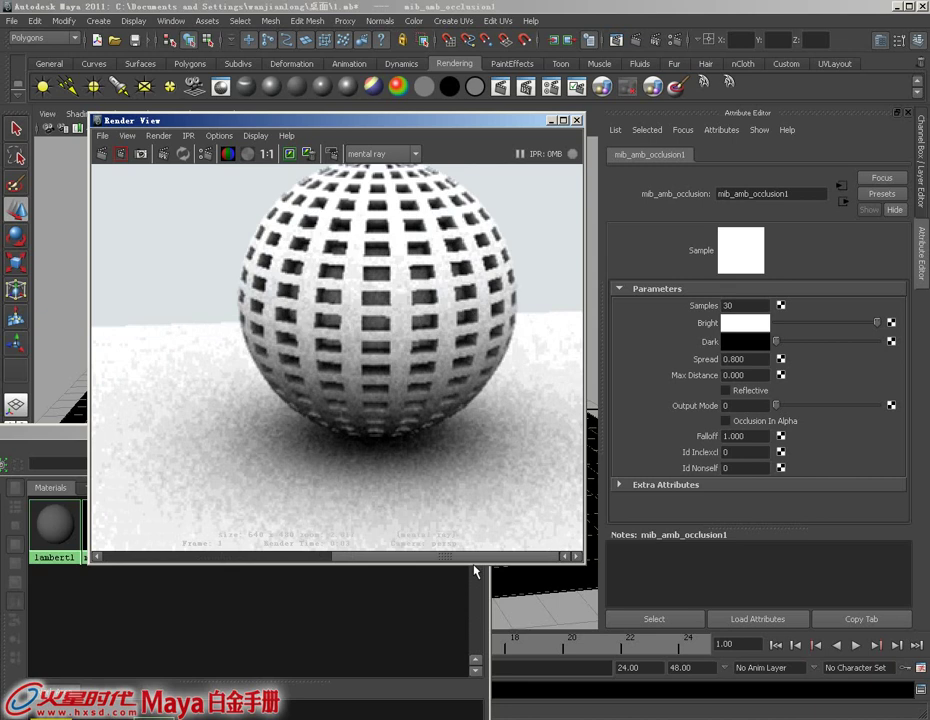
pyautogui.moveTo(435, 557); pyautogui.dragTo(306, 557)
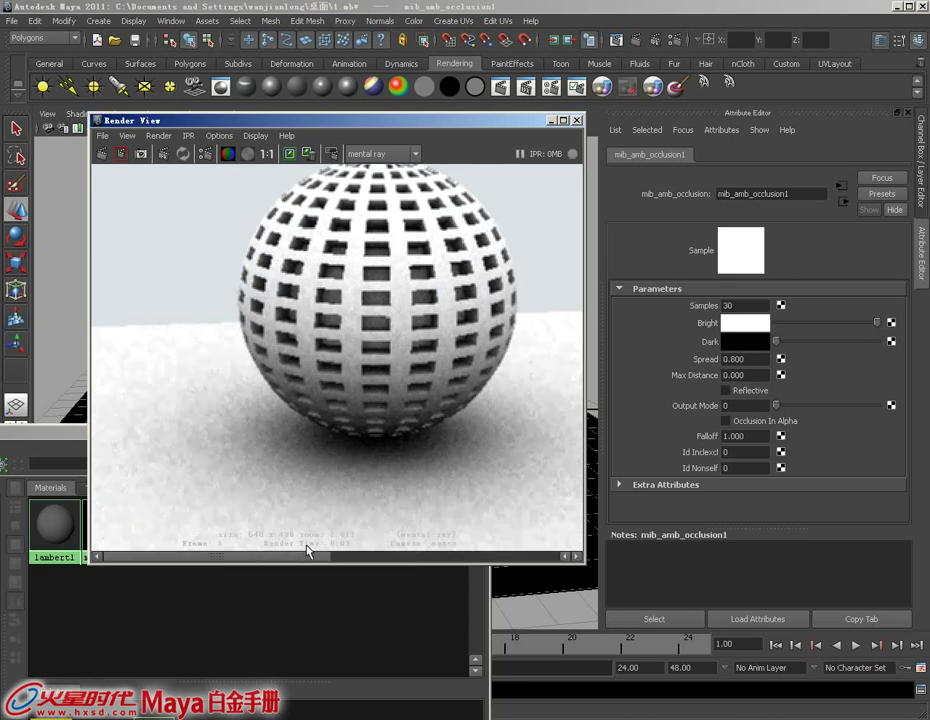
pyautogui.click(743, 305)
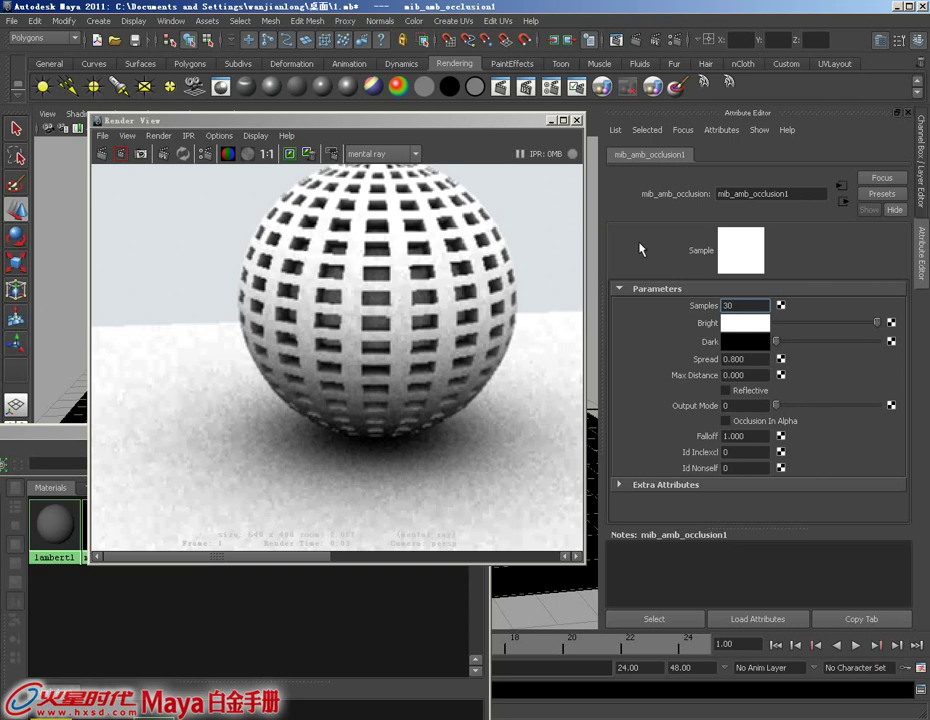
# - View the render at 1:1 and set Max Distance to 0.2
pyautogui.click(266, 153)
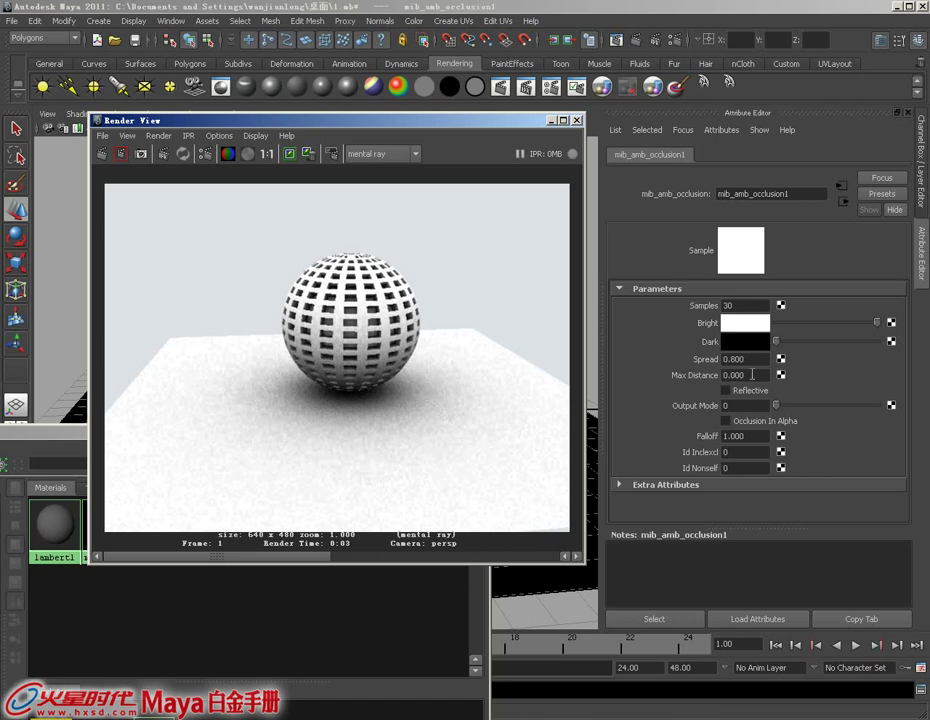
pyautogui.doubleClick(752, 375)
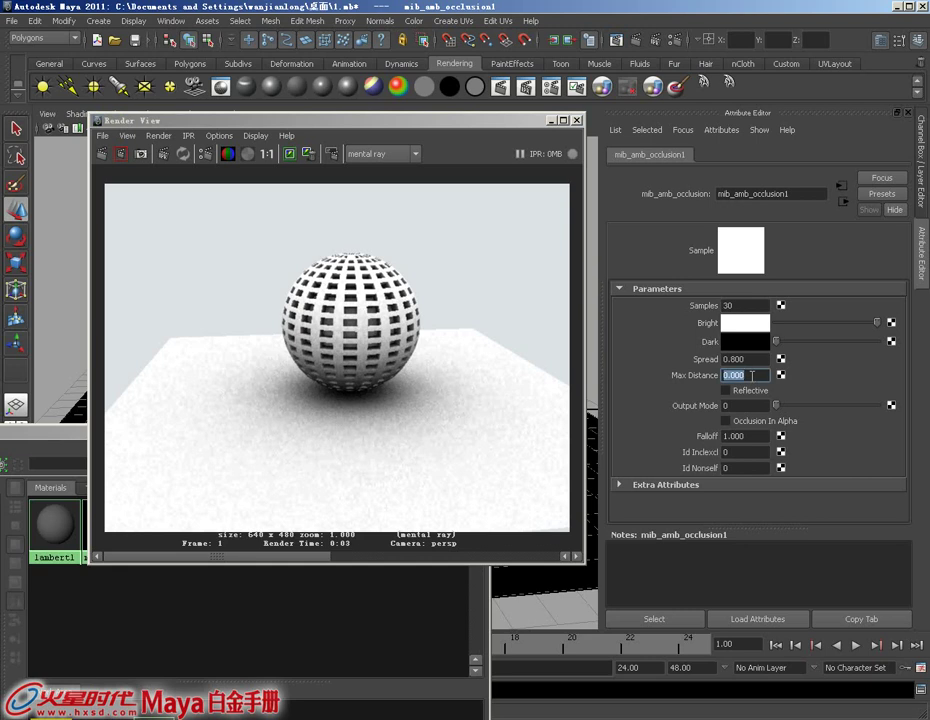
pyautogui.click(752, 375)
pyautogui.doubleClick(752, 375)
pyautogui.write('0.2')
pyautogui.press('Return')
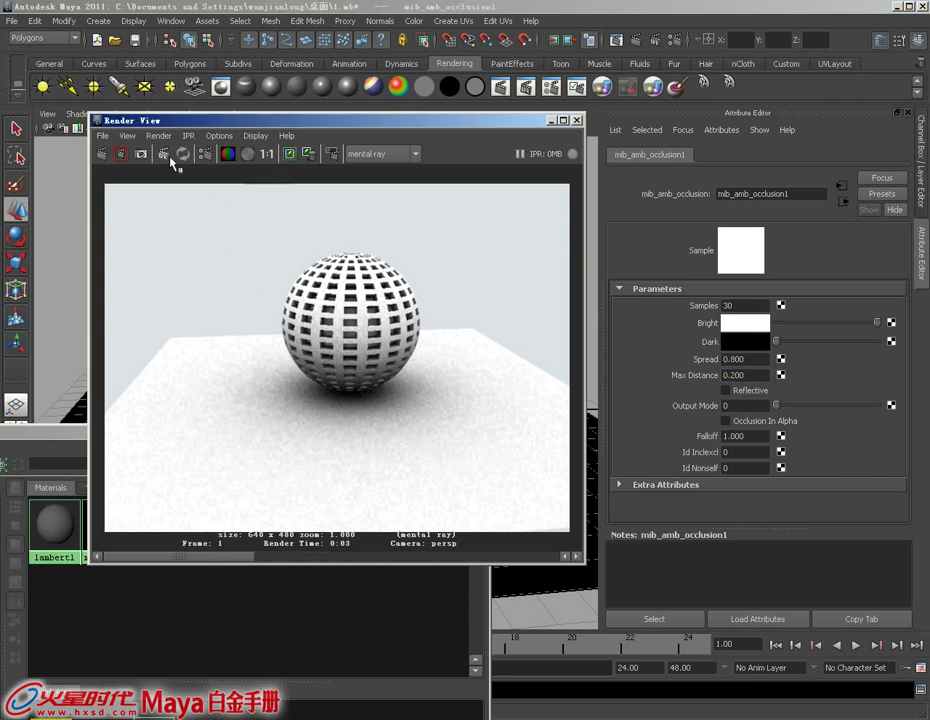
# - Re-render at Max Distance 0.2, then change Max Distance to 1 and render again
pyautogui.click(100, 155)
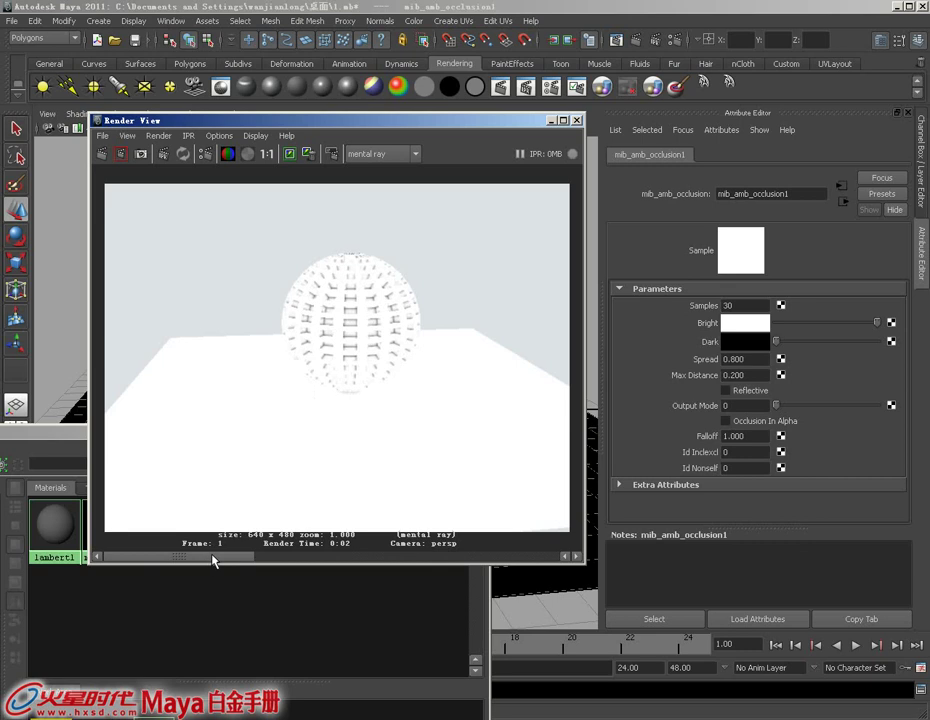
pyautogui.moveTo(214, 556)
pyautogui.mouseDown()
pyautogui.moveTo(291, 556)
pyautogui.moveTo(214, 556)
pyautogui.mouseUp()
pyautogui.click(758, 375)
pyautogui.write('1')
pyautogui.press('Return')
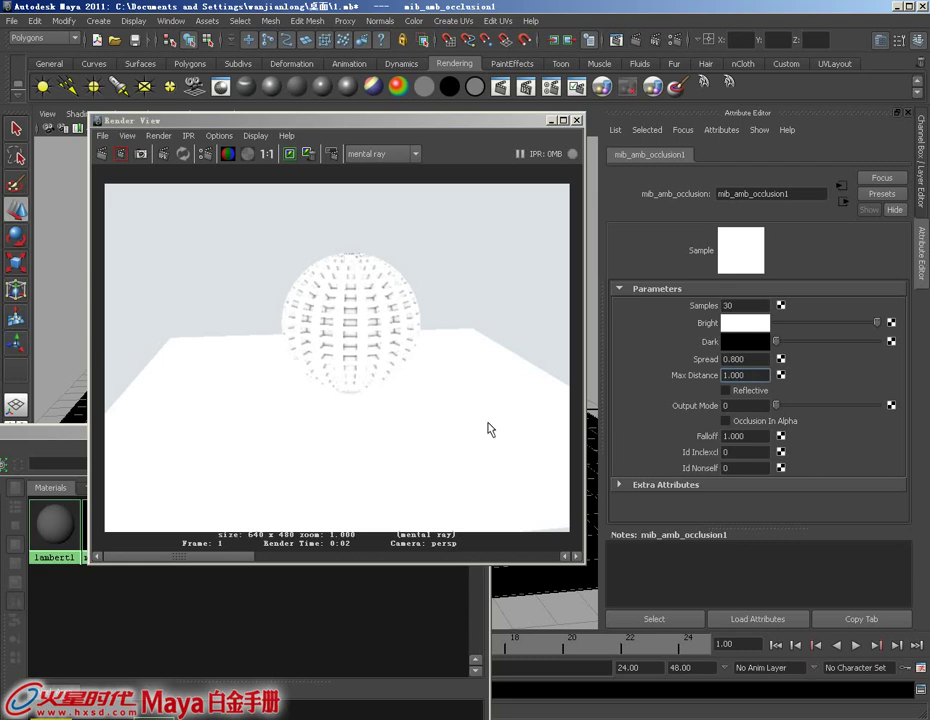
pyautogui.click(101, 155)
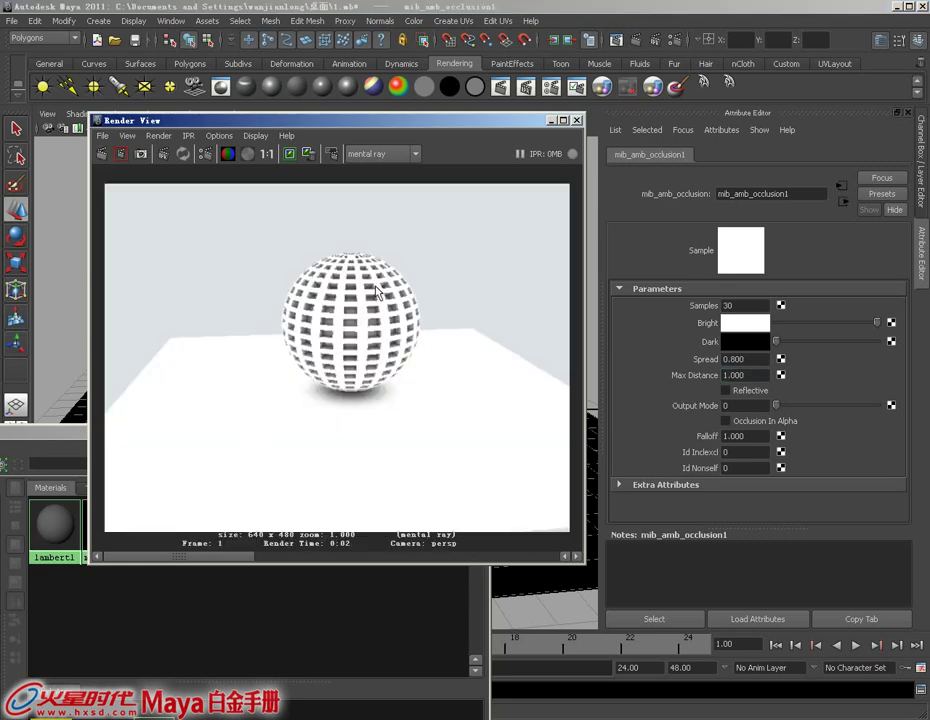
pyautogui.moveTo(203, 560)
pyautogui.mouseDown()
pyautogui.moveTo(297, 560)
pyautogui.moveTo(197, 560)
pyautogui.moveTo(288, 560)
pyautogui.moveTo(208, 556)
pyautogui.moveTo(266, 565)
pyautogui.moveTo(311, 552)
pyautogui.moveTo(203, 565)
pyautogui.moveTo(297, 557)
pyautogui.moveTo(240, 562)
pyautogui.mouseUp()
# - Reset Max Distance to 0 and re-render, then set Spread to 0.1 and render again
pyautogui.doubleClick(755, 375)
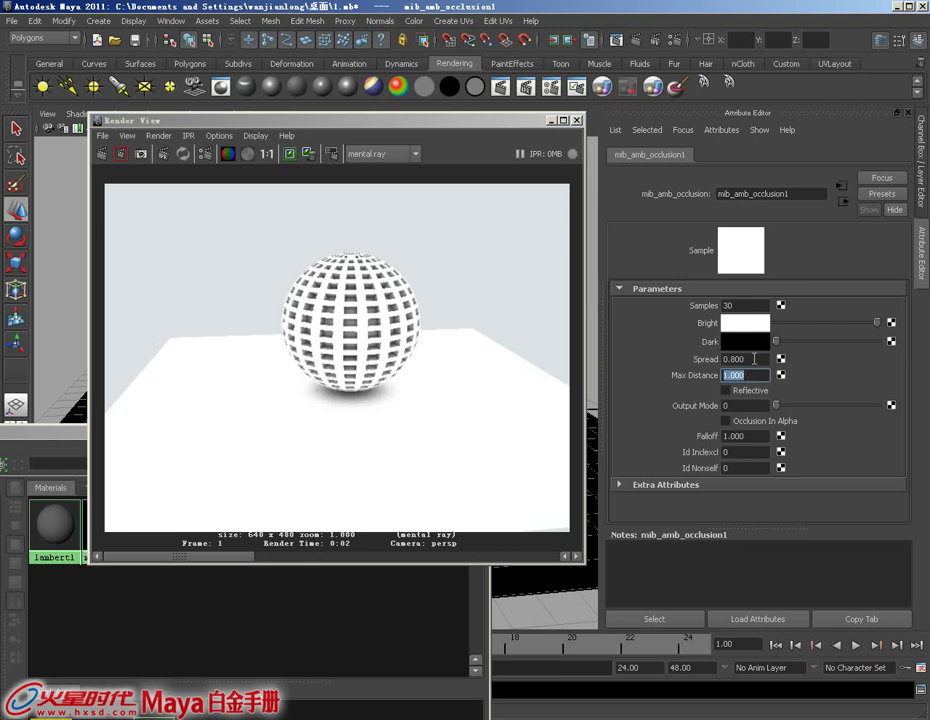
pyautogui.write('0')
pyautogui.write('.000')
pyautogui.click(750, 359)
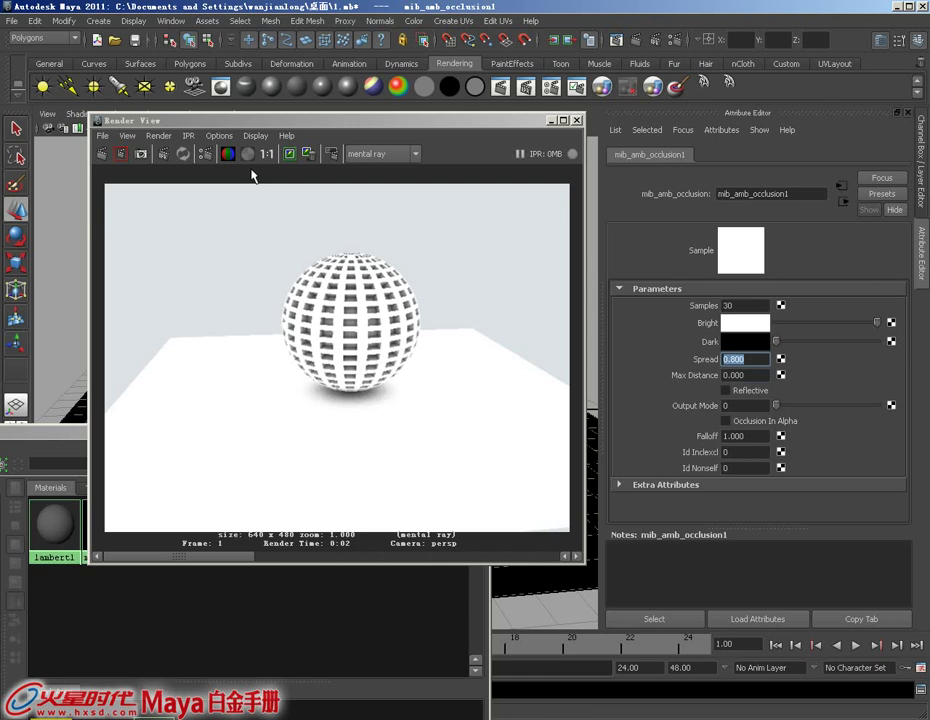
pyautogui.click(103, 155)
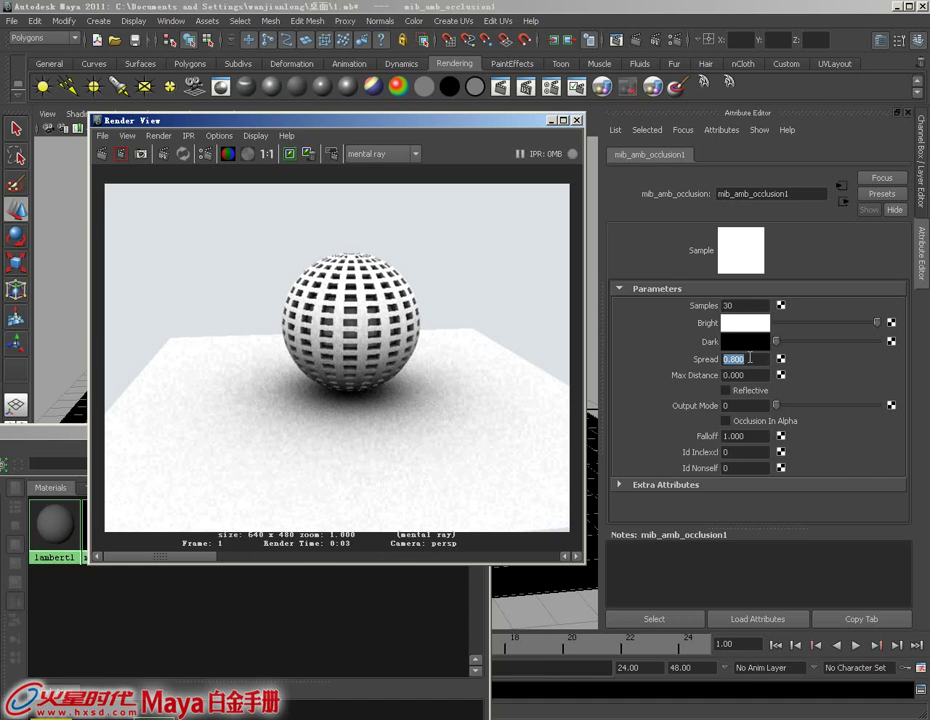
pyautogui.press('1')
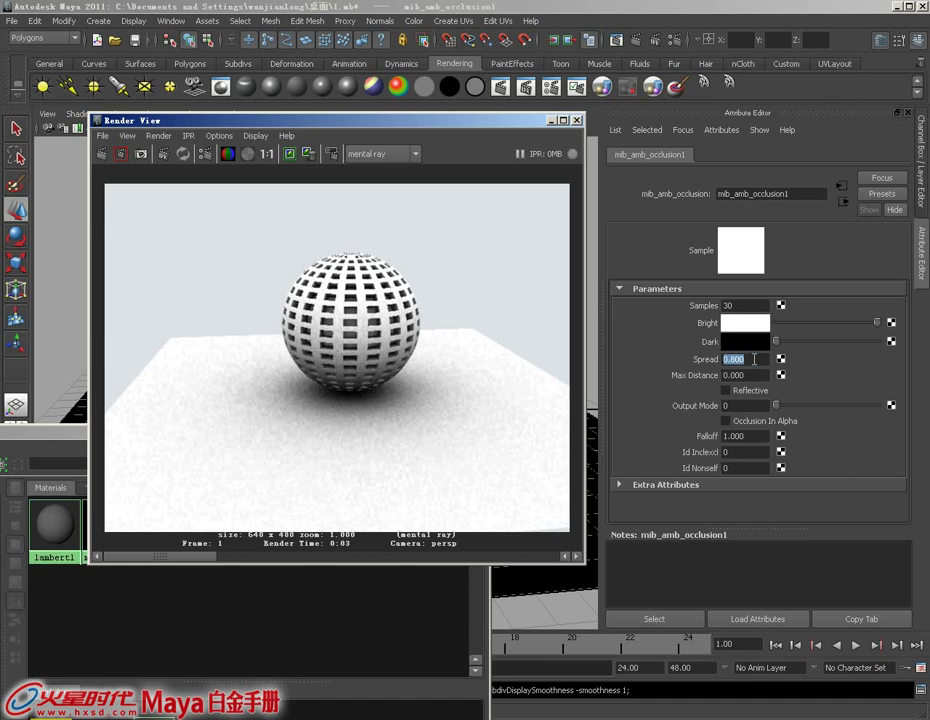
pyautogui.write('0.1')
pyautogui.press('Return')
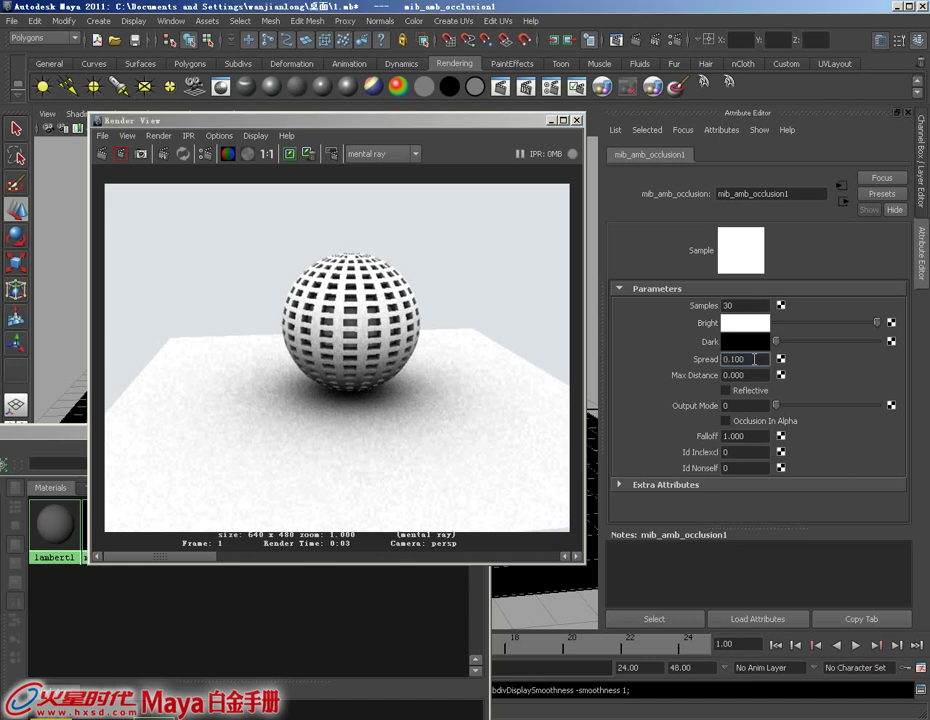
pyautogui.click(107, 154)
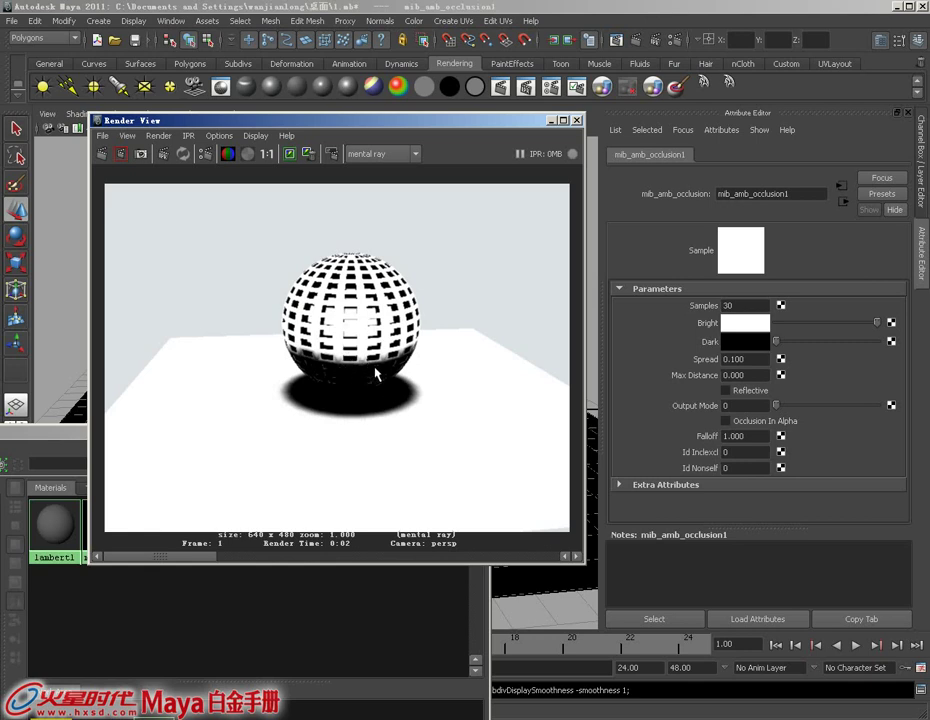
# - Set Spread to 1 and re-render the occlusion
pyautogui.doubleClick(755, 362)
pyautogui.write('1')
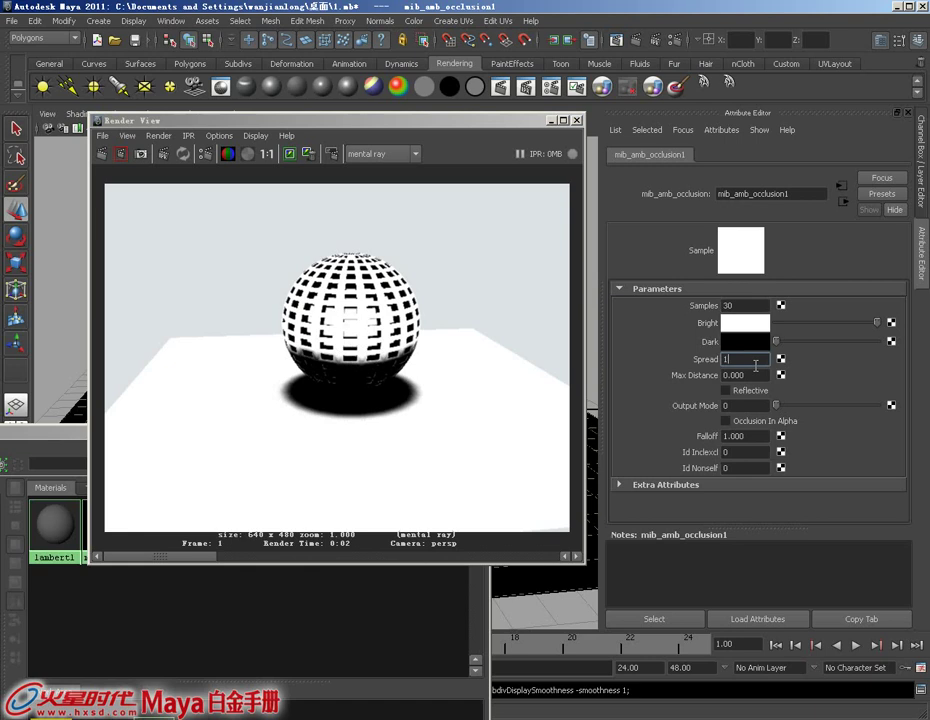
pyautogui.press('Return')
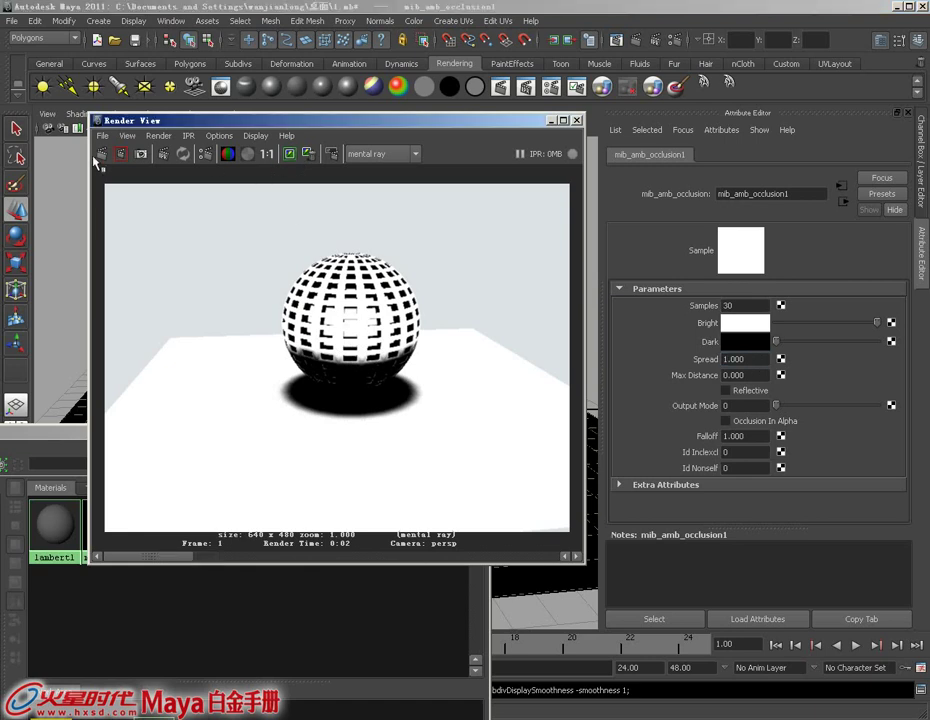
pyautogui.click(101, 154)
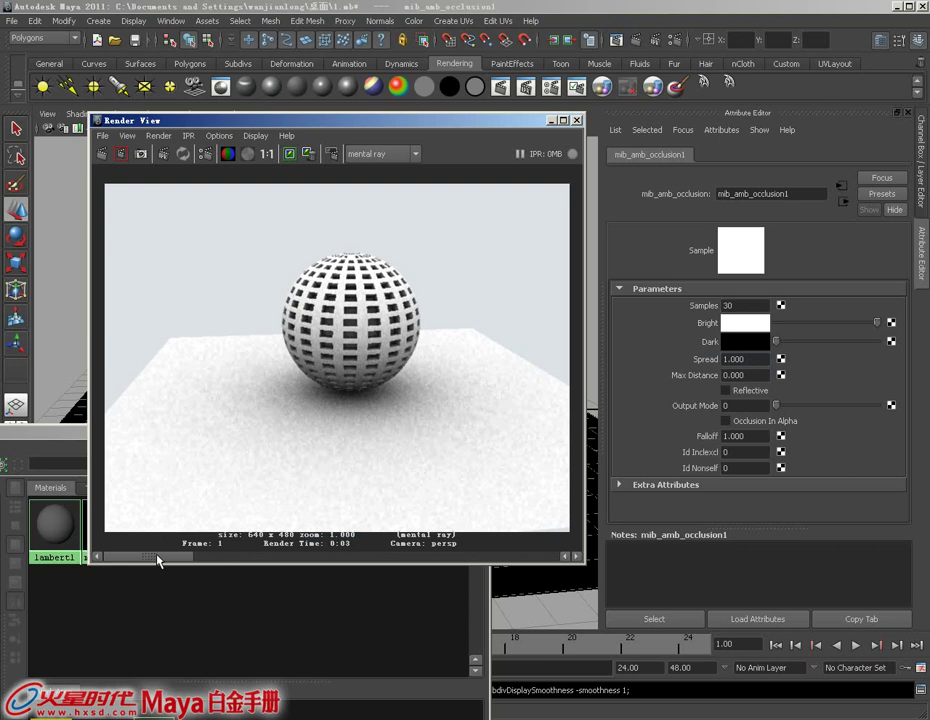
pyautogui.moveTo(156, 558)
pyautogui.mouseDown()
pyautogui.moveTo(221, 558)
pyautogui.moveTo(171, 560)
pyautogui.mouseUp()
# - Raise Spread to 2, re-render, then start editing the Output Mode value
pyautogui.doubleClick(752, 362)
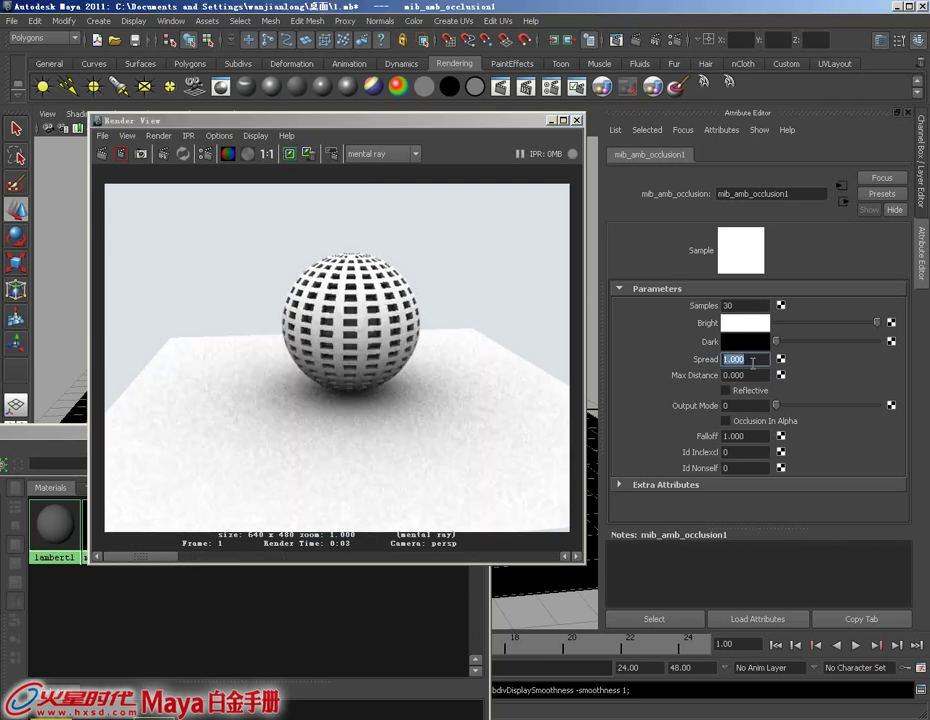
pyautogui.write('2')
pyautogui.press('Return')
pyautogui.click(101, 155)
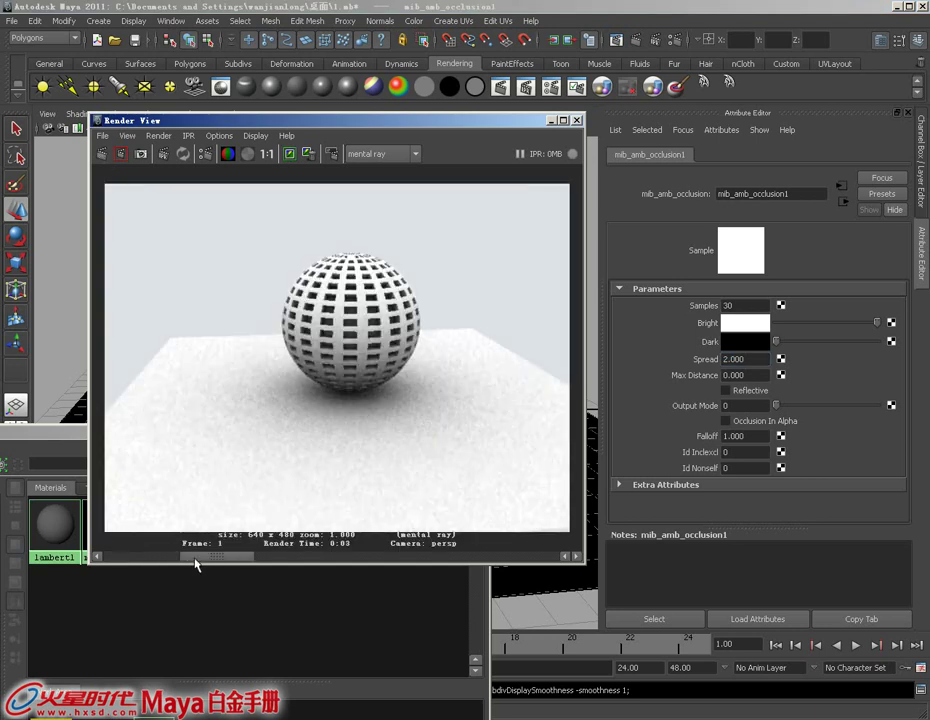
pyautogui.moveTo(196, 561); pyautogui.dragTo(145, 556)
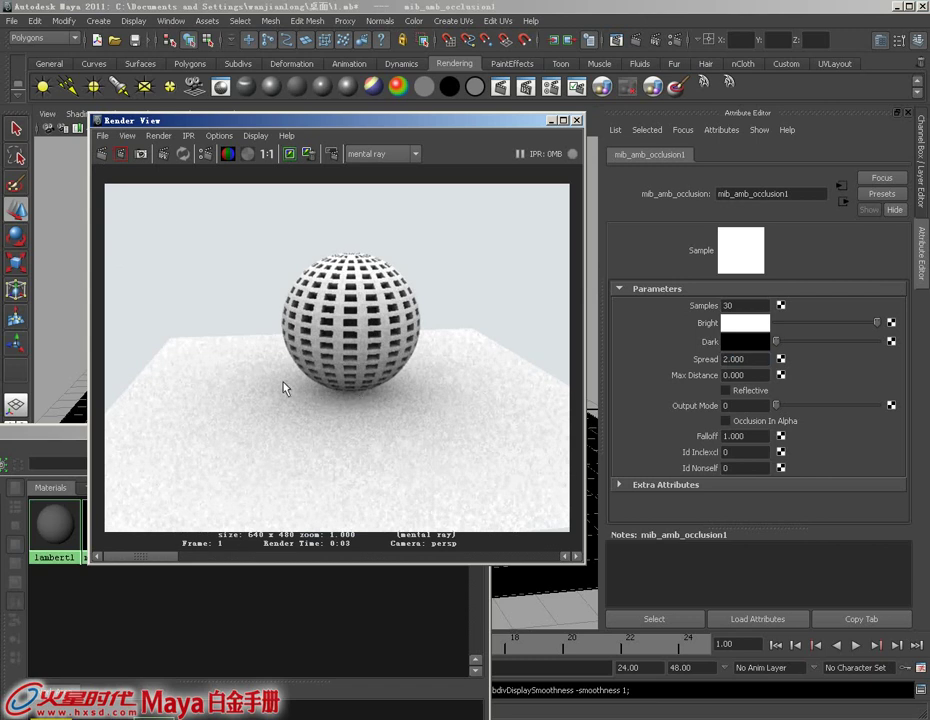
pyautogui.click(756, 359)
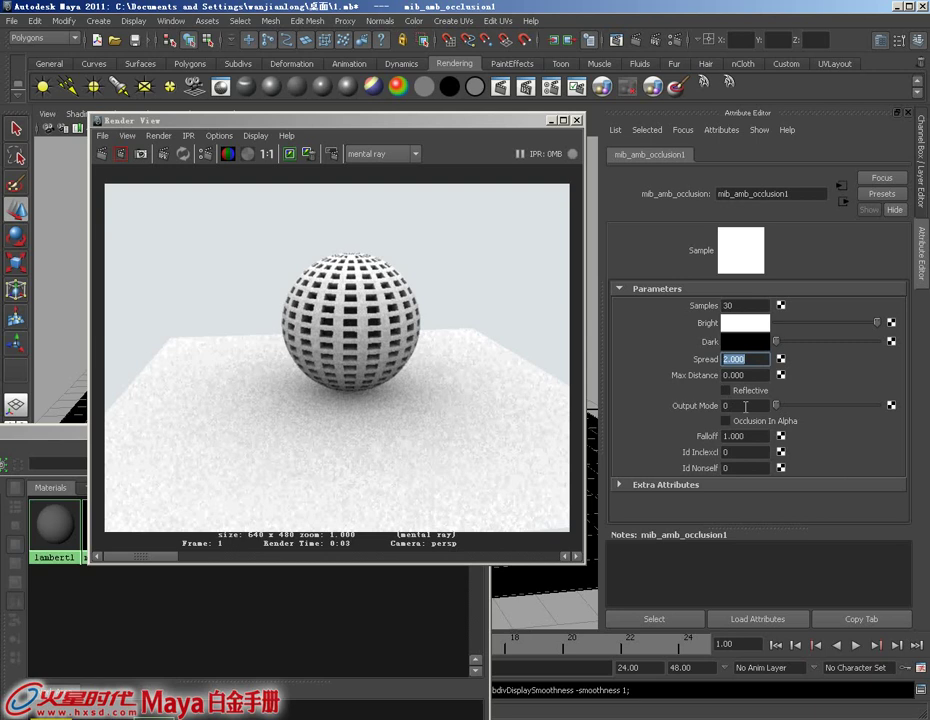
pyautogui.click(745, 406)
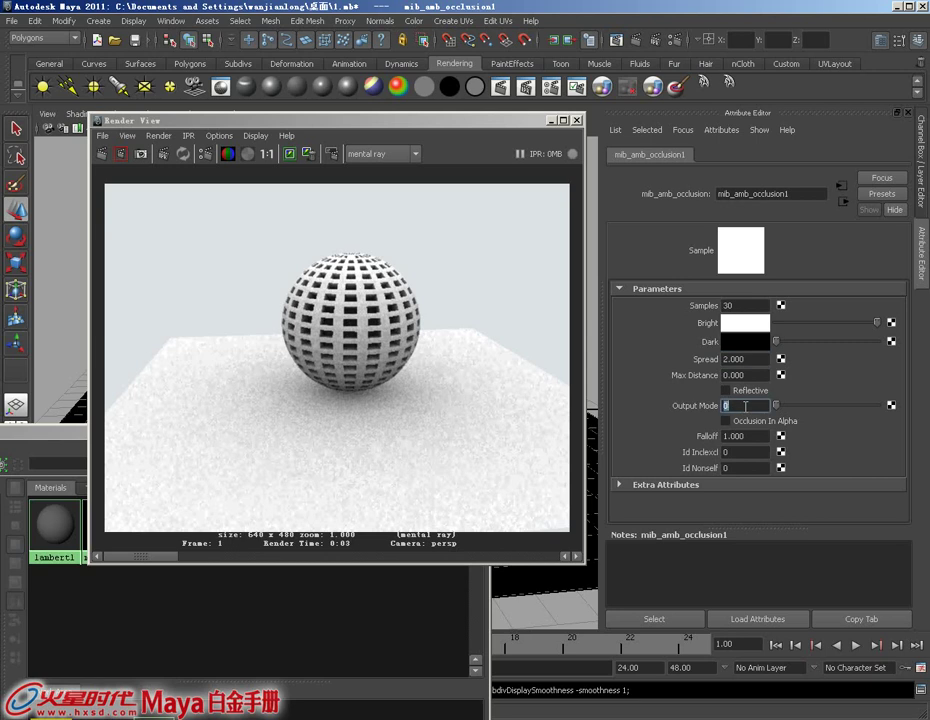
pyautogui.click(745, 406)
# - Try Output Mode 1, then set Output Mode 2 and render it
pyautogui.doubleClick(745, 406)
pyautogui.write('1')
pyautogui.press('Return')
pyautogui.doubleClick(750, 405)
pyautogui.write('2')
pyautogui.press('Return')
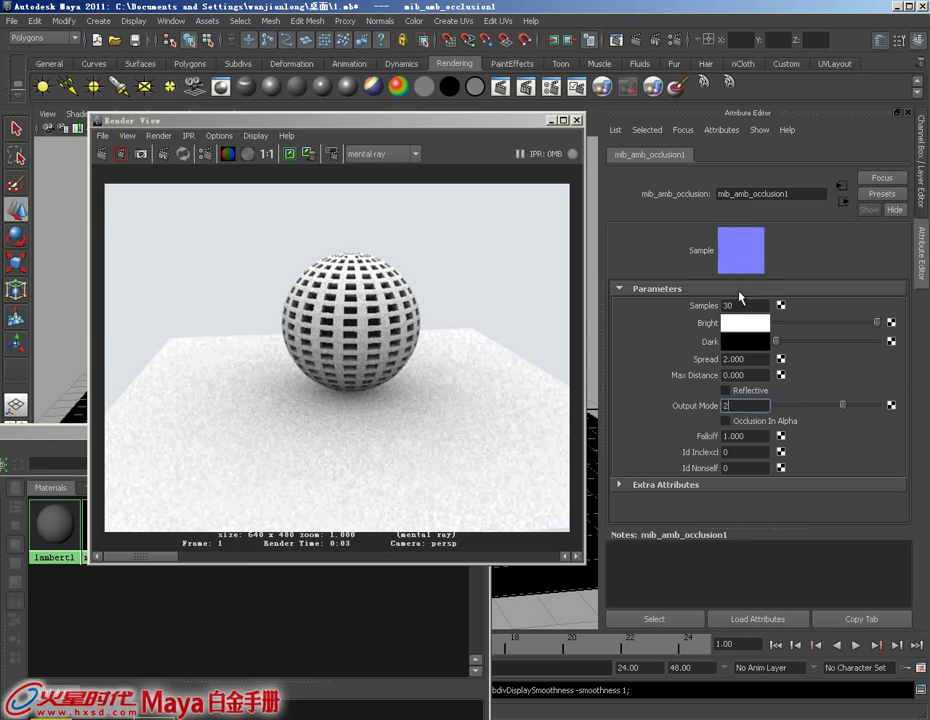
pyautogui.click(104, 153)
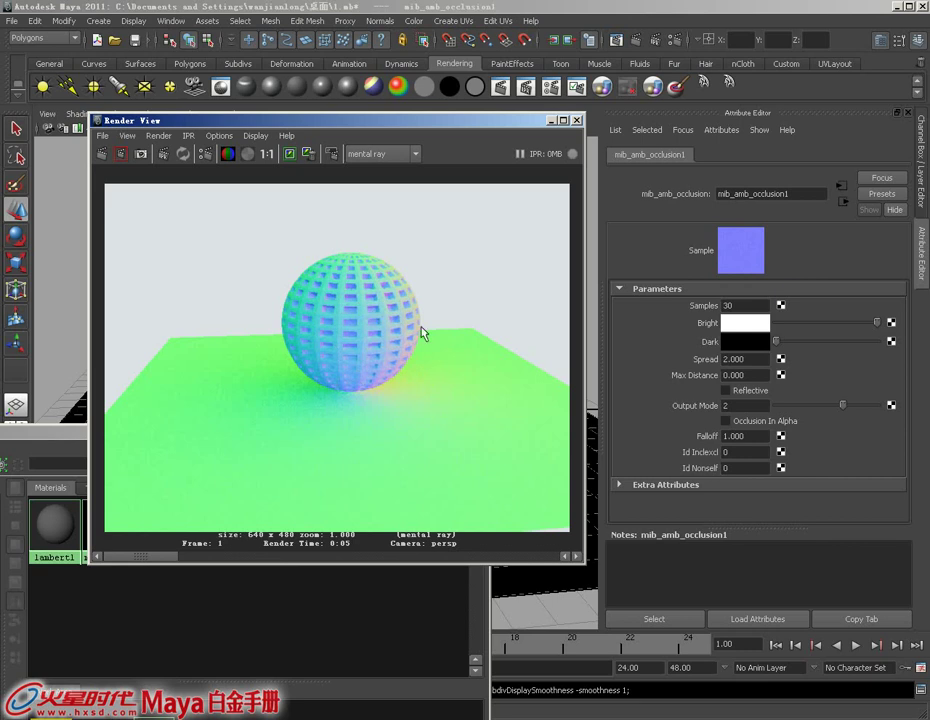
# - Render with Output Mode 3 and compare it against the previous stored render
pyautogui.doubleClick(747, 404)
pyautogui.write('3')
pyautogui.press('Return')
pyautogui.click(101, 154)
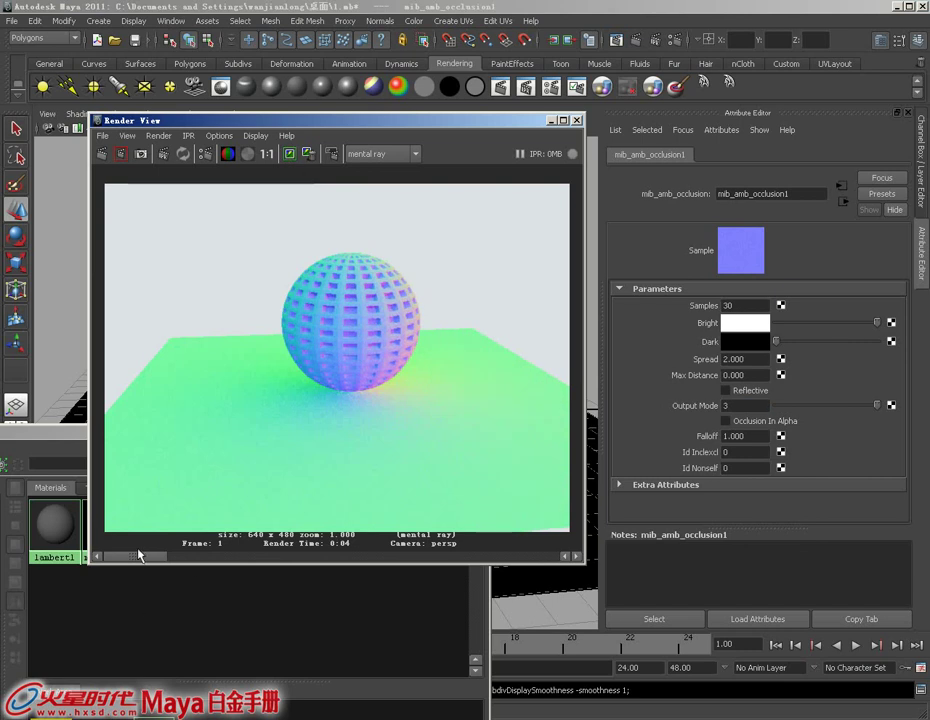
pyautogui.click(180, 557)
pyautogui.moveTo(180, 558)
pyautogui.mouseDown()
pyautogui.moveTo(141, 556)
pyautogui.moveTo(187, 557)
pyautogui.moveTo(141, 556)
pyautogui.moveTo(183, 556)
pyautogui.moveTo(150, 550)
pyautogui.mouseUp()
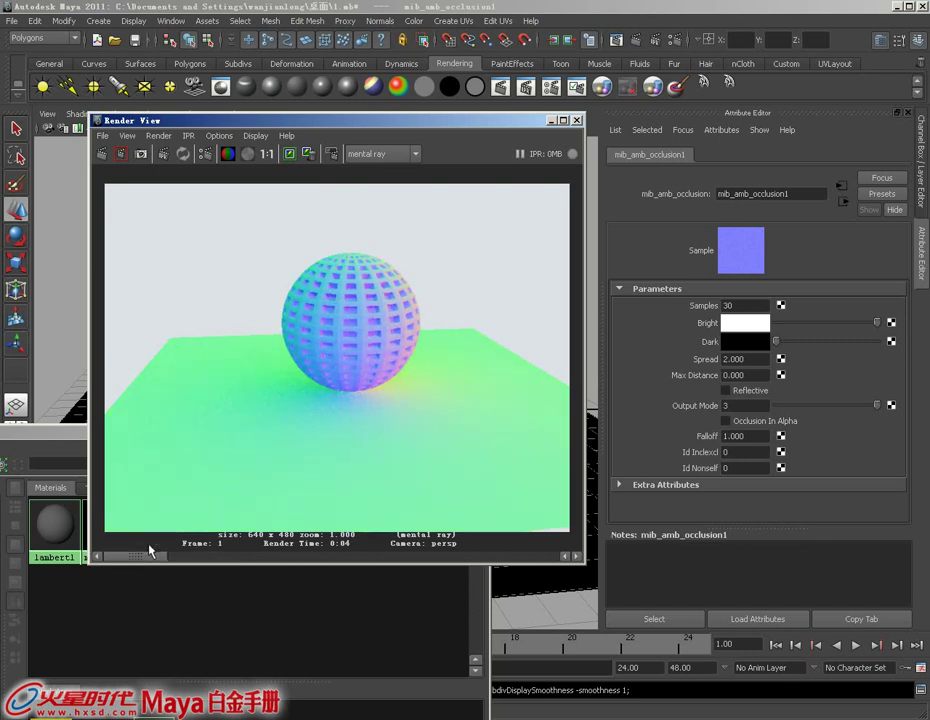
# - Return Output Mode to 0 for the standard occlusion result
pyautogui.click(738, 408)
pyautogui.write('0')
pyautogui.press('Return')
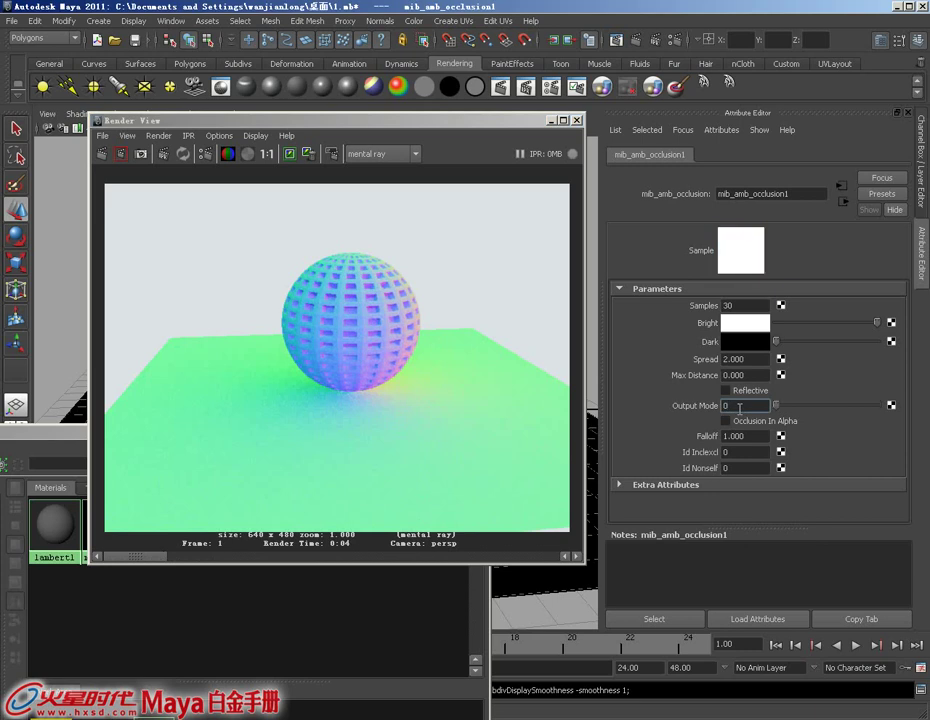
pyautogui.click(740, 407)
pyautogui.click(763, 436)
# - Lower Spread to 0.800 and re-render the occlusion
pyautogui.doubleClick(753, 436)
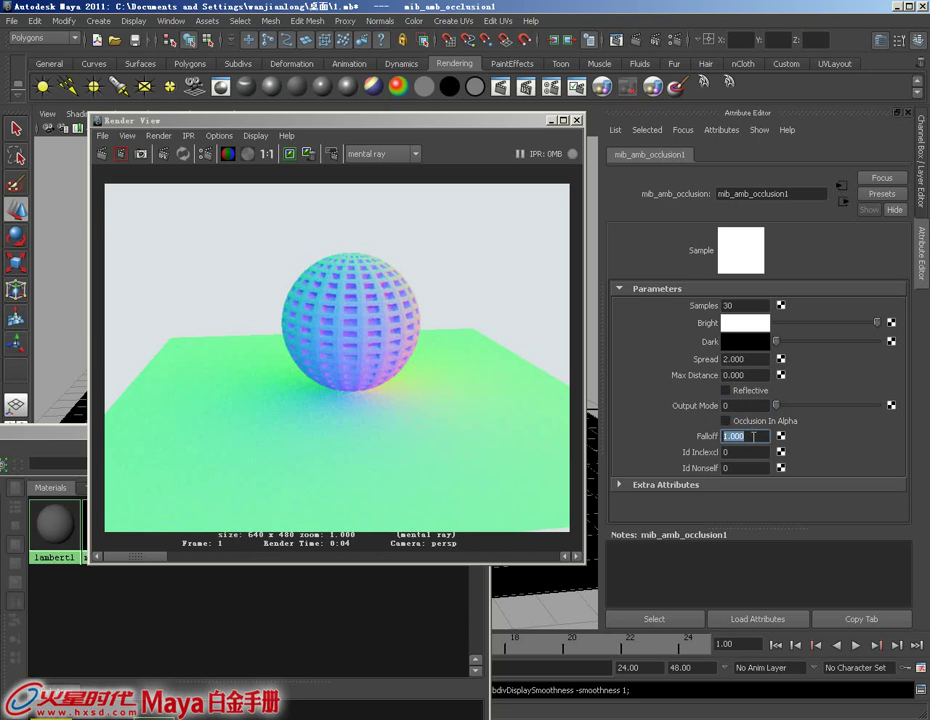
pyautogui.click(104, 156)
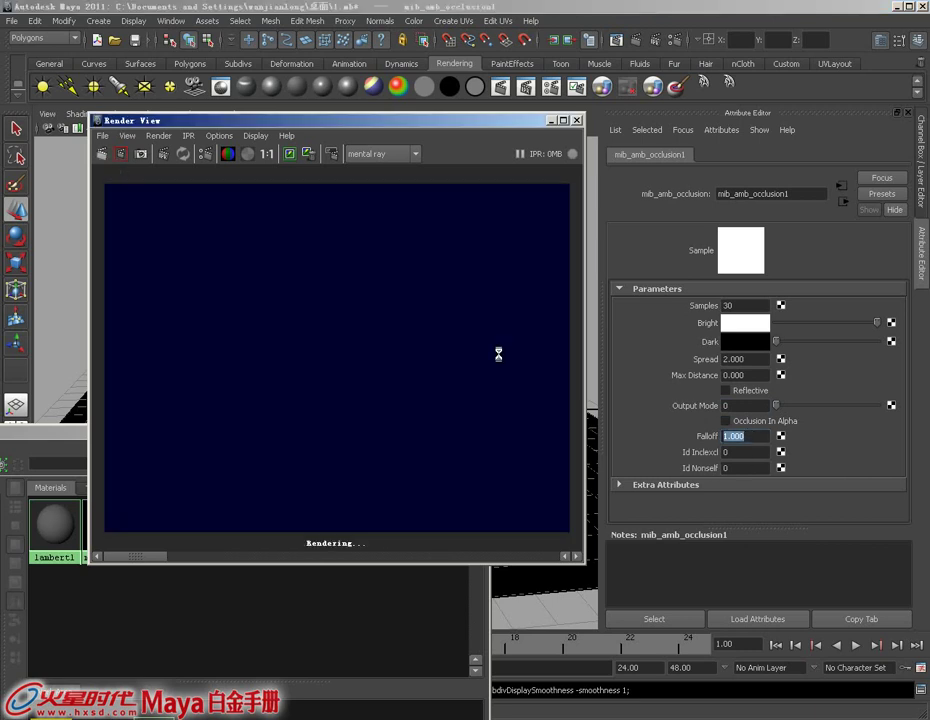
pyautogui.doubleClick(752, 359)
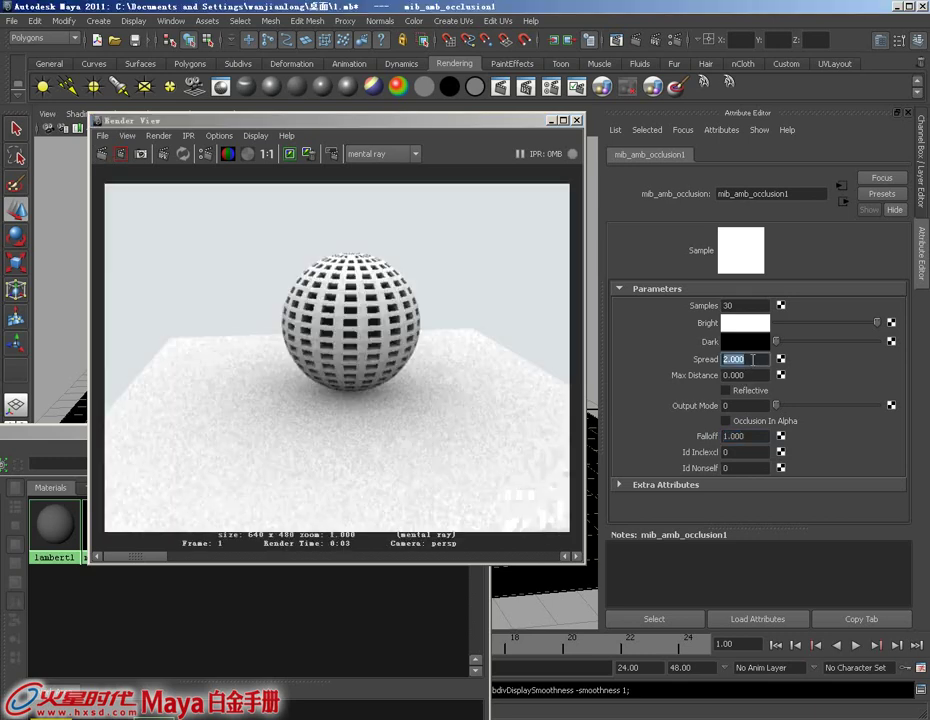
pyautogui.write('0.800')
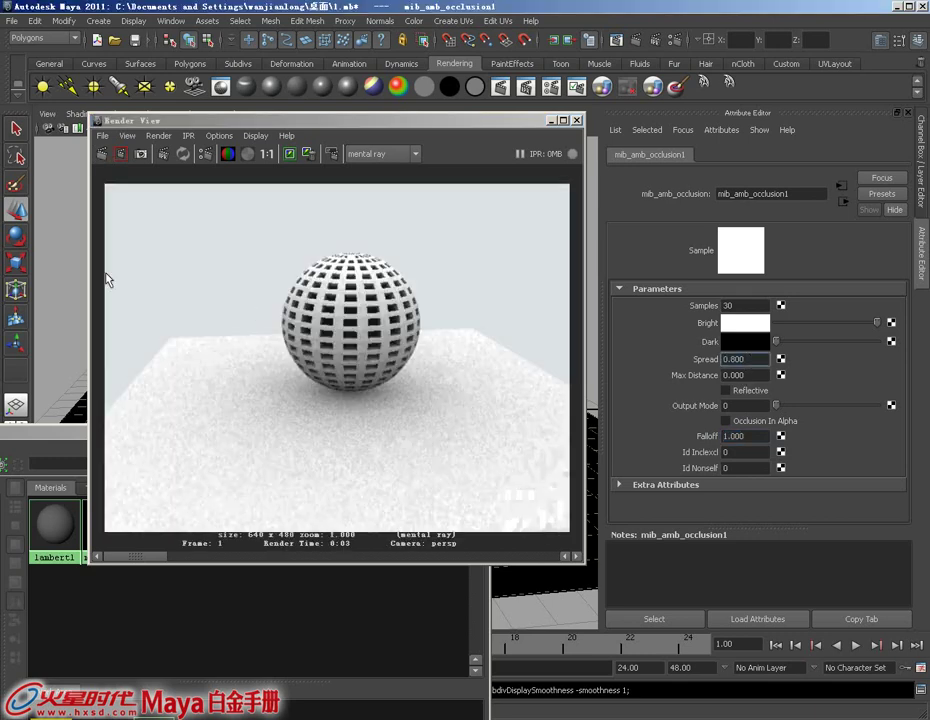
pyautogui.click(102, 154)
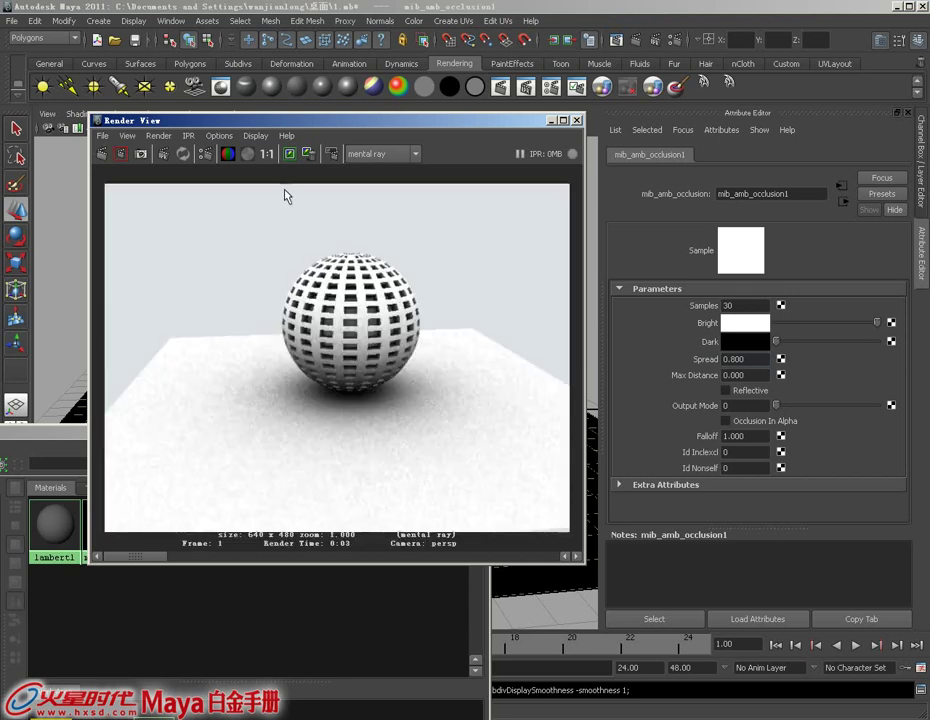
# - Set Falloff to 0.100 and re-render to compare
pyautogui.doubleClick(759, 438)
pyautogui.write('.1')
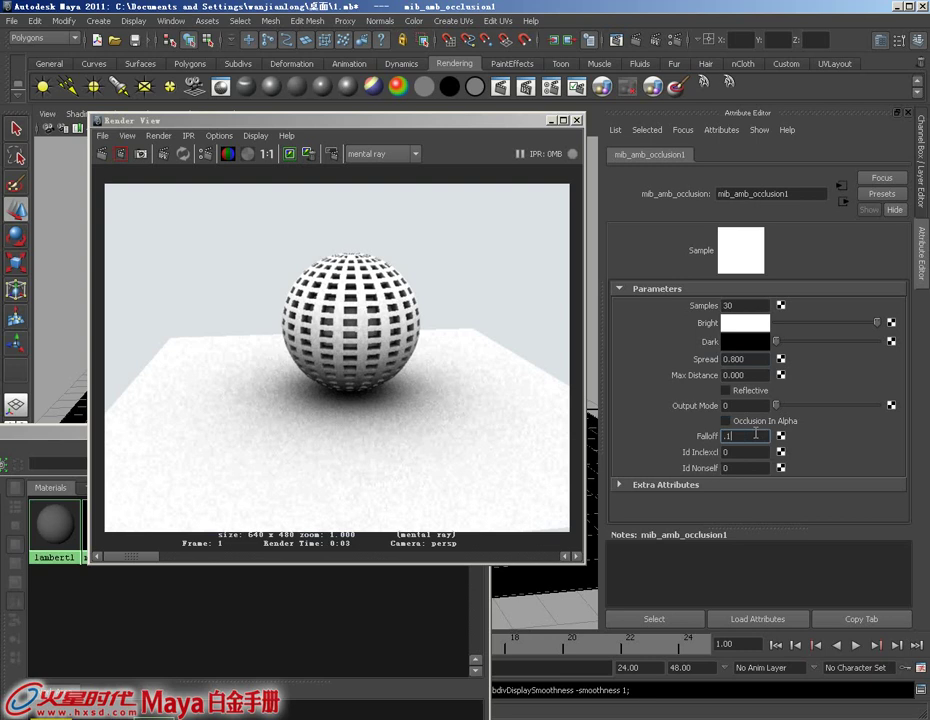
pyautogui.press('Return')
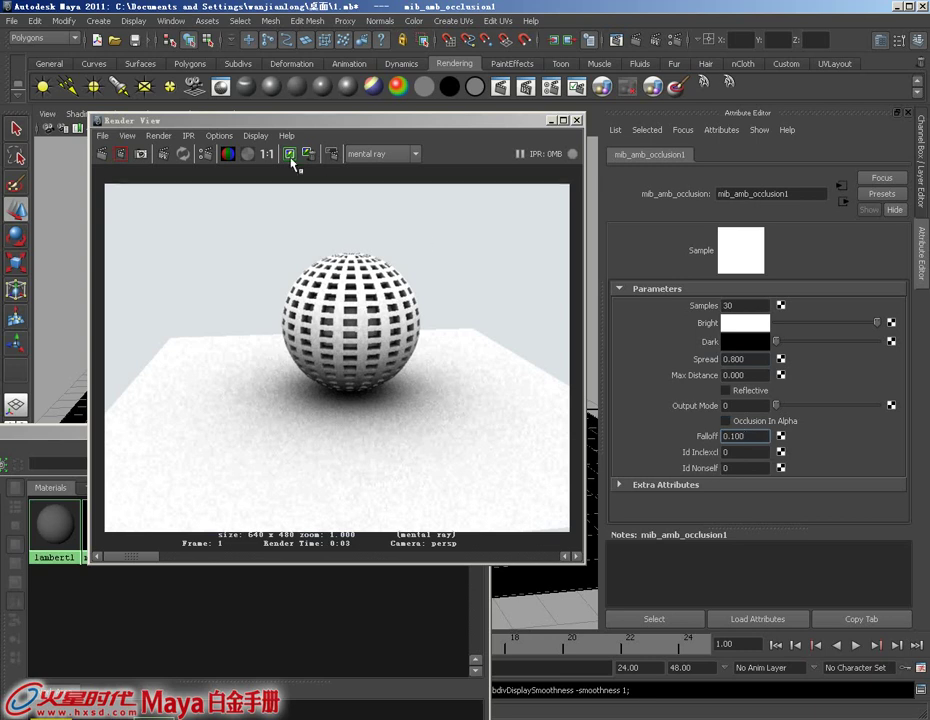
pyautogui.click(101, 154)
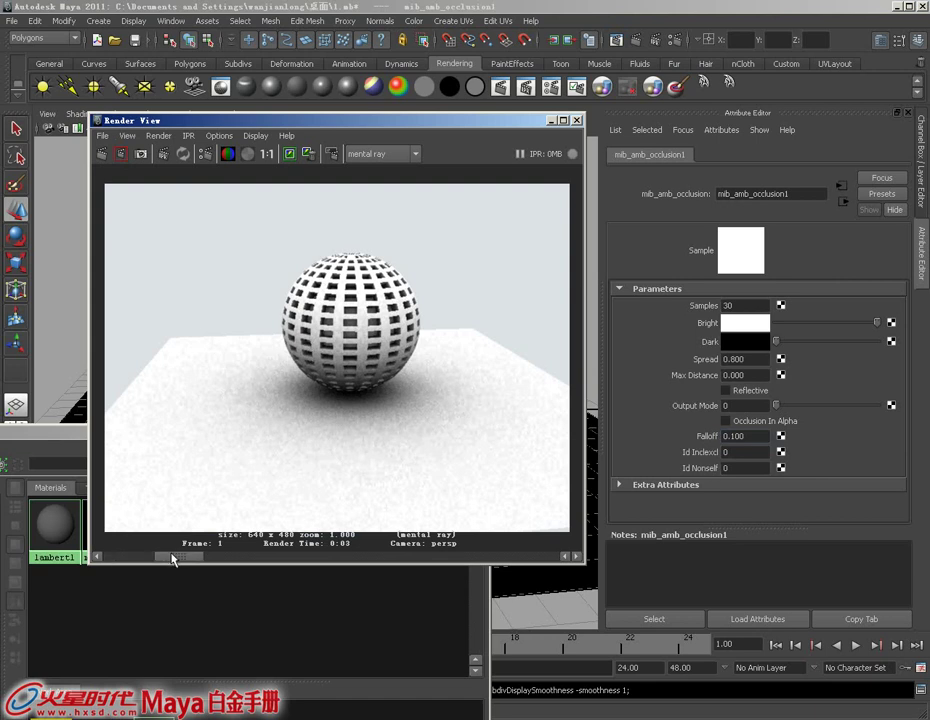
pyautogui.moveTo(150, 556)
pyautogui.mouseDown()
pyautogui.moveTo(168, 552)
pyautogui.moveTo(136, 556)
pyautogui.mouseUp()
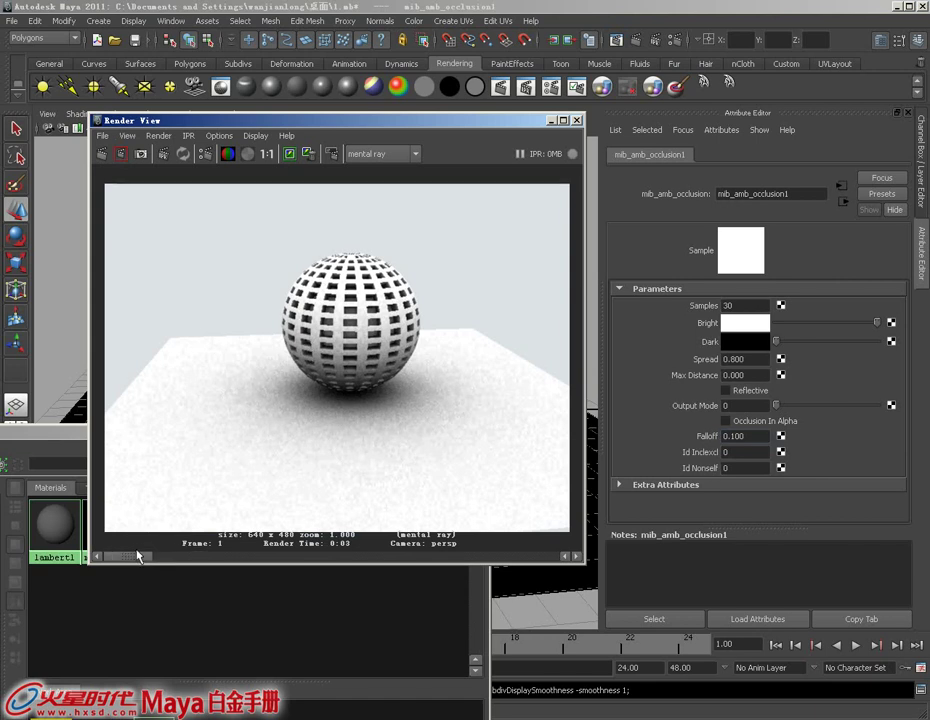
# - Re-render with Falloff 2.000, then again with Falloff 20.000
pyautogui.click(752, 436)
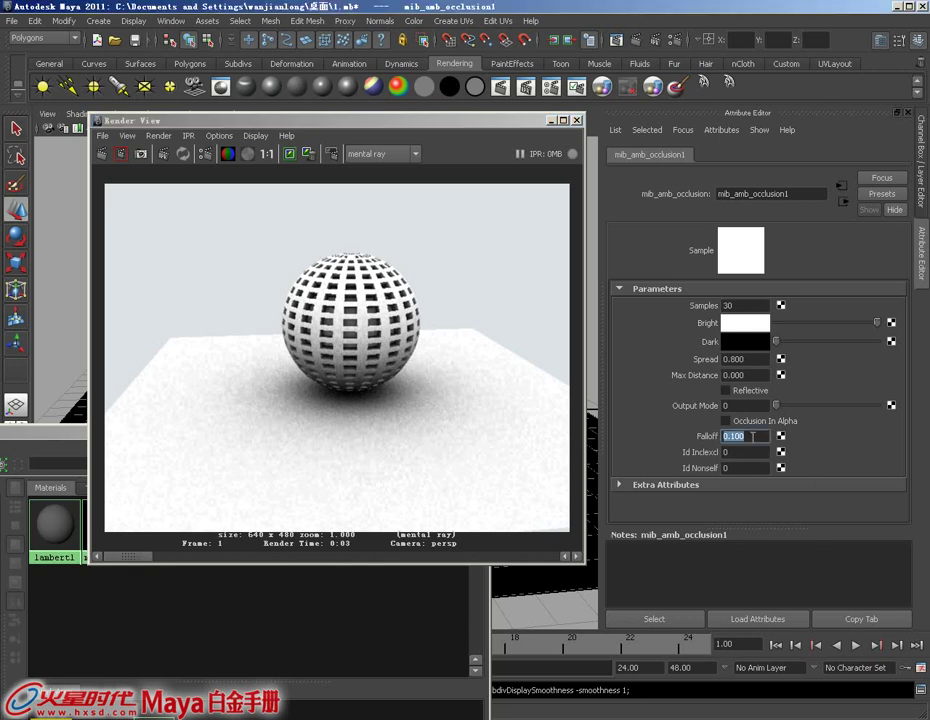
pyautogui.write('2')
pyautogui.press('Return')
pyautogui.click(102, 155)
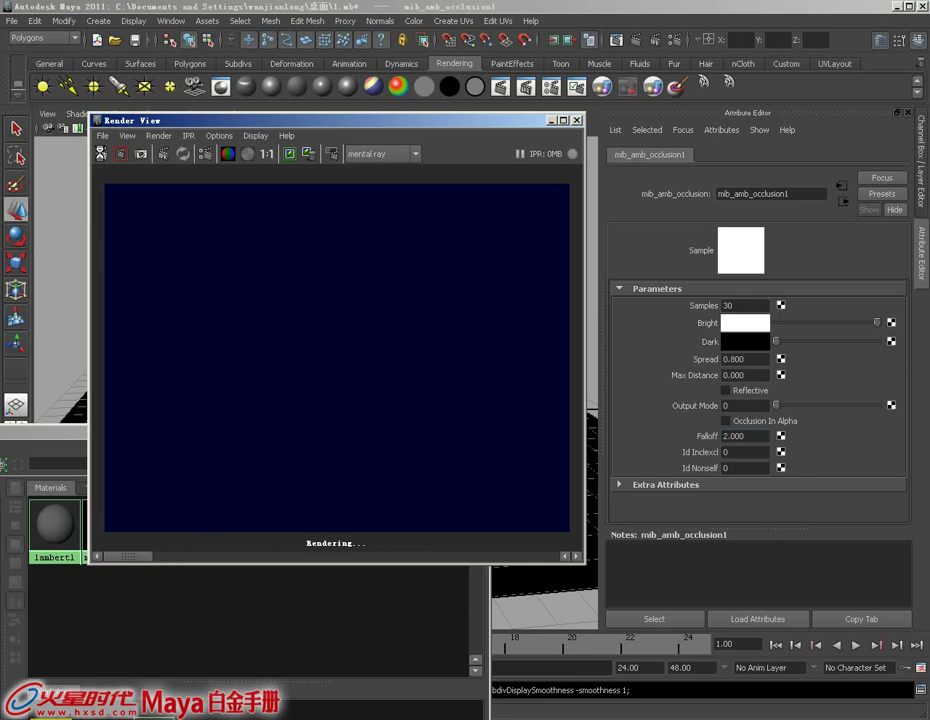
pyautogui.moveTo(135, 556)
pyautogui.mouseDown()
pyautogui.moveTo(187, 556)
pyautogui.moveTo(133, 548)
pyautogui.moveTo(208, 553)
pyautogui.moveTo(160, 551)
pyautogui.mouseUp()
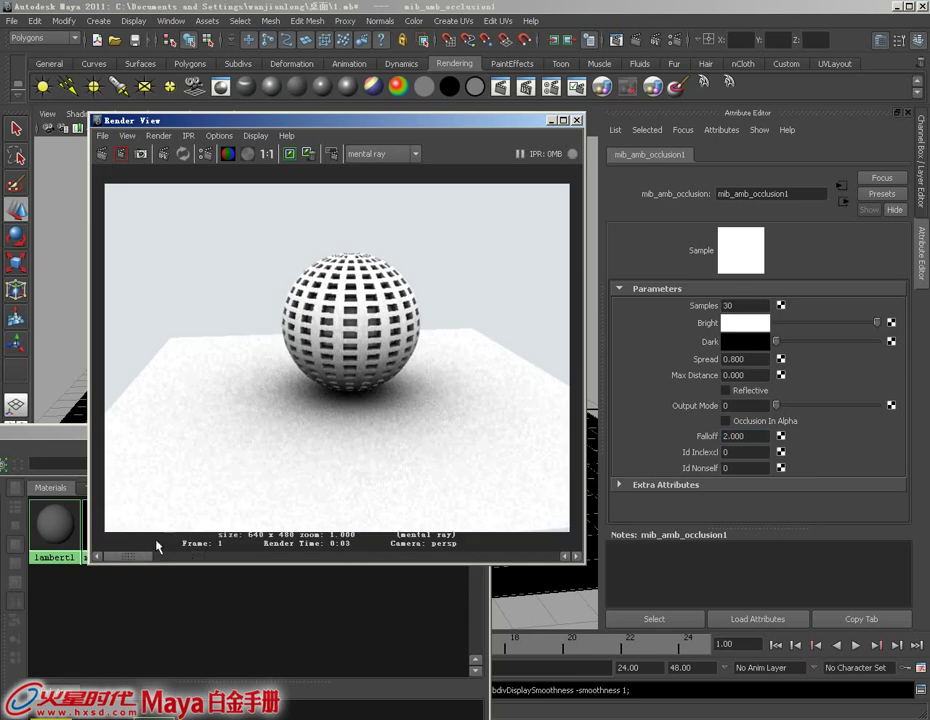
pyautogui.doubleClick(757, 437)
pyautogui.write('20')
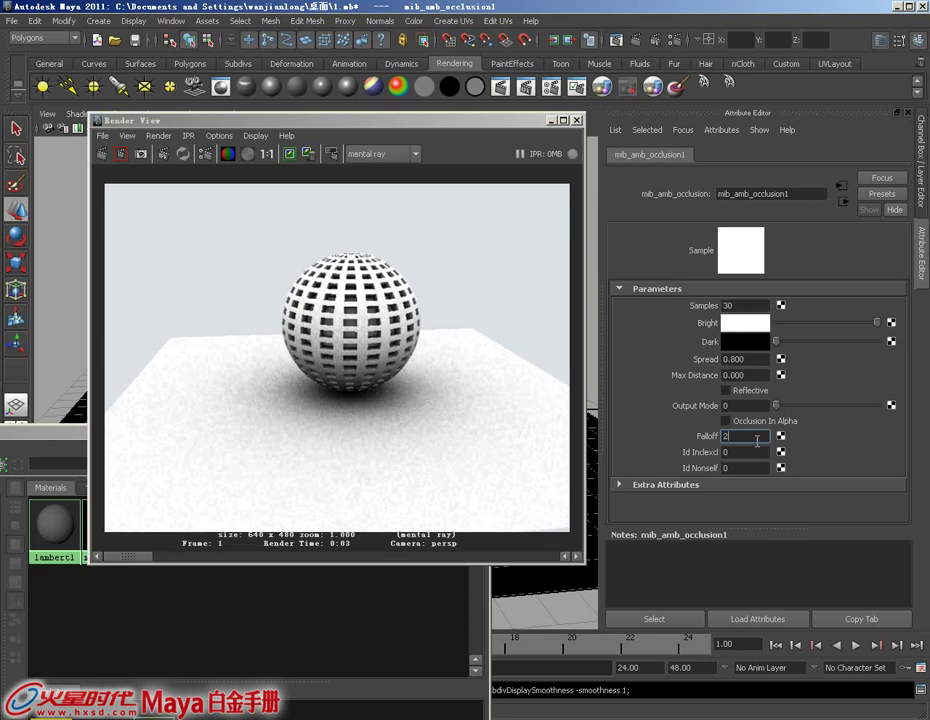
pyautogui.press('Return')
pyautogui.click(100, 155)
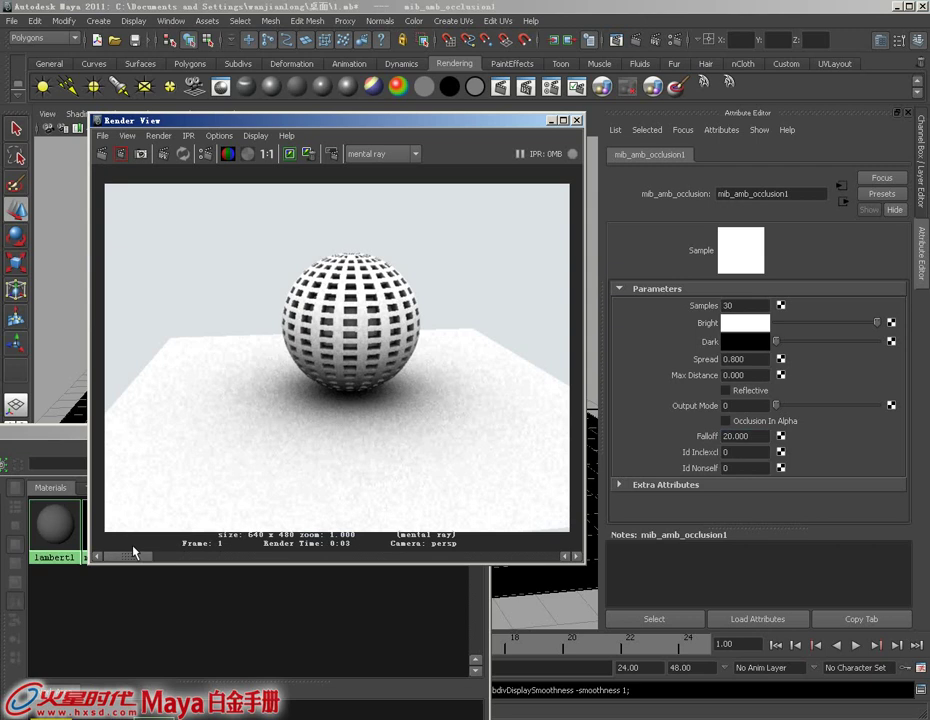
pyautogui.moveTo(135, 551)
pyautogui.mouseDown()
pyautogui.moveTo(189, 556)
pyautogui.moveTo(137, 556)
pyautogui.mouseUp()
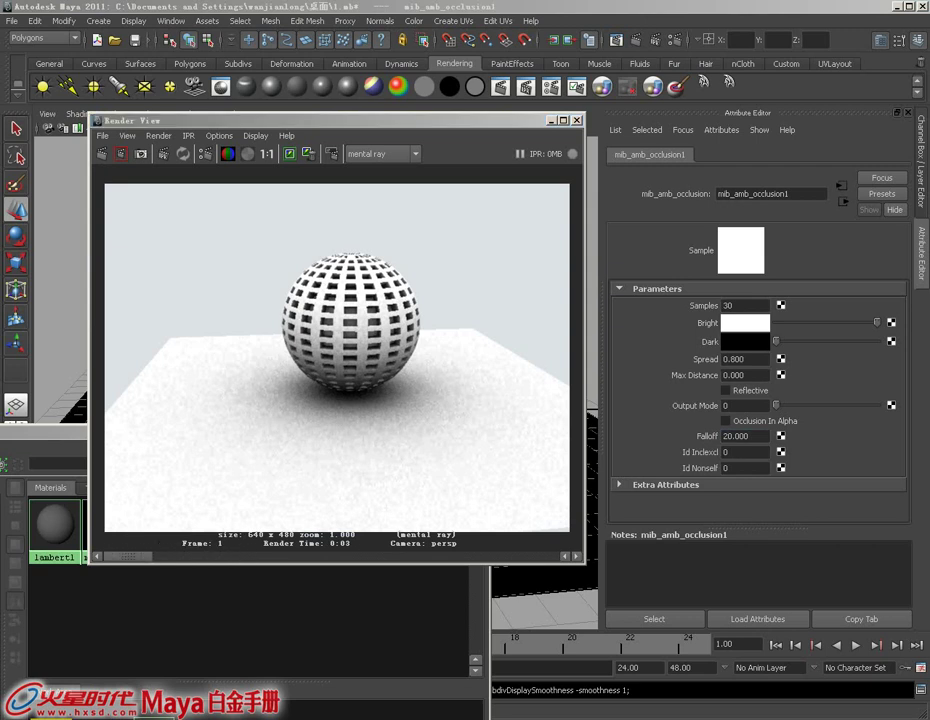
# - Check Max Distance is 1.000 and render the scene
pyautogui.moveTo(467, 131); pyautogui.dragTo(462, 121)
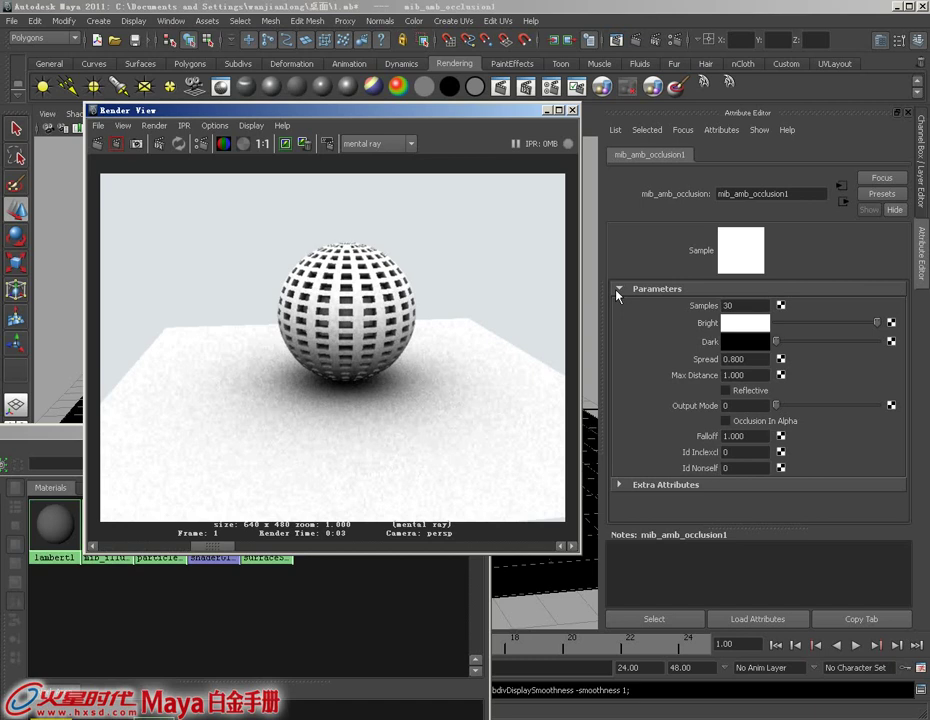
pyautogui.doubleClick(756, 375)
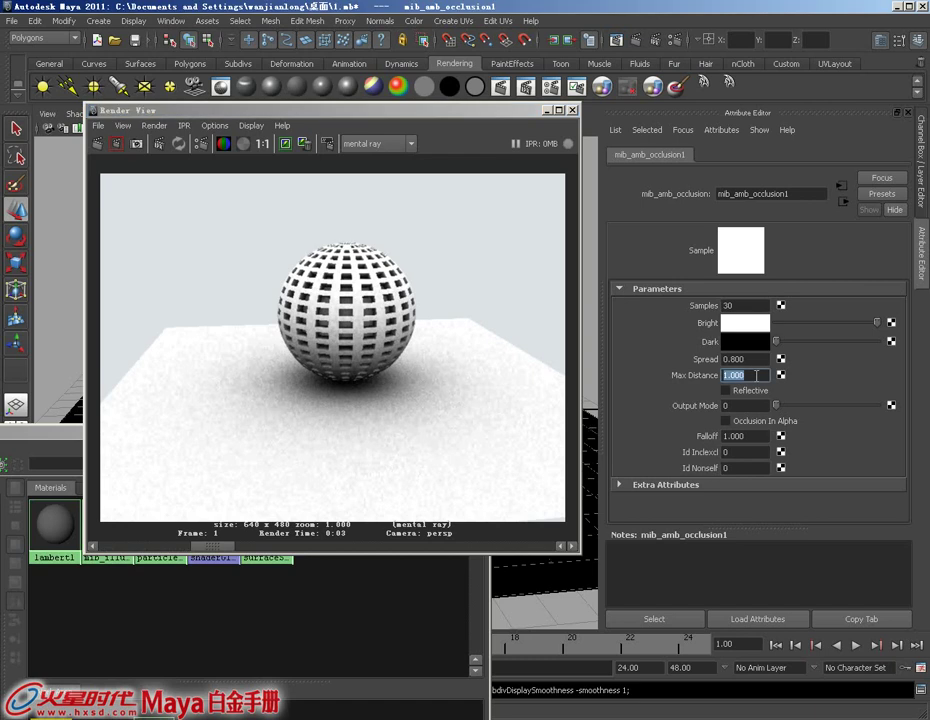
pyautogui.click(756, 375)
pyautogui.doubleClick(756, 375)
pyautogui.click(751, 373)
pyautogui.click(757, 436)
pyautogui.click(97, 143)
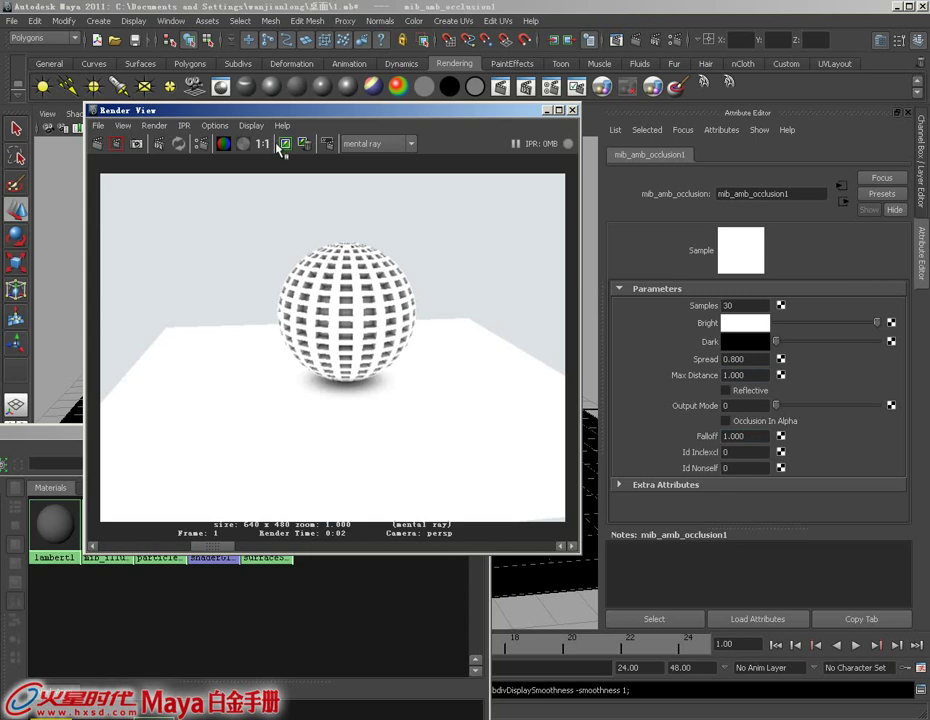
# - Set Falloff to 20.000 and re-render for a darker contact shadow
pyautogui.click(740, 436)
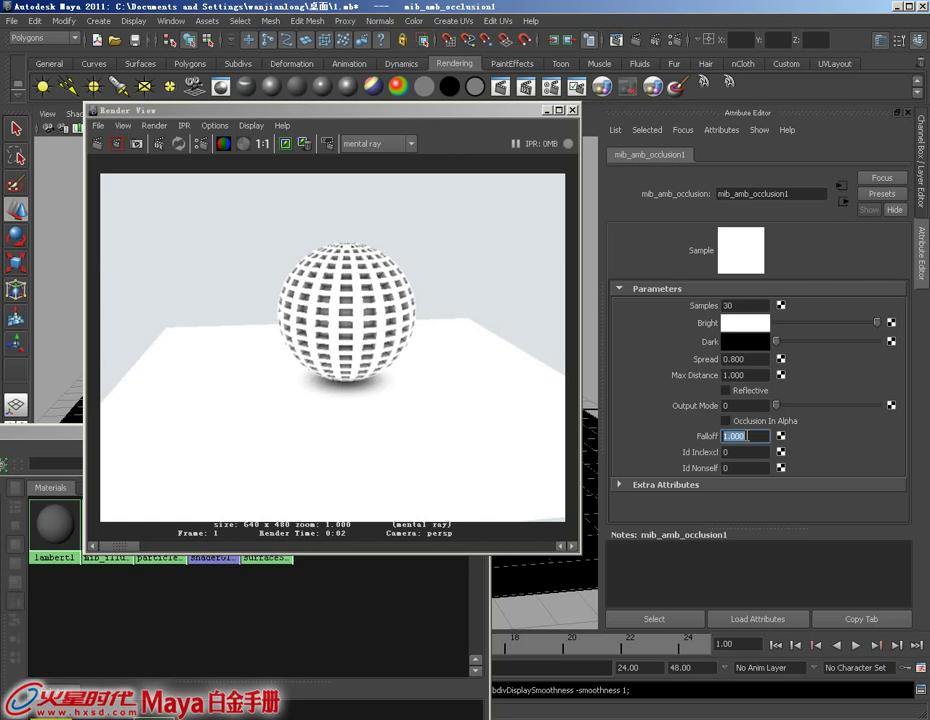
pyautogui.write('20')
pyautogui.press('Return')
pyautogui.click(97, 143)
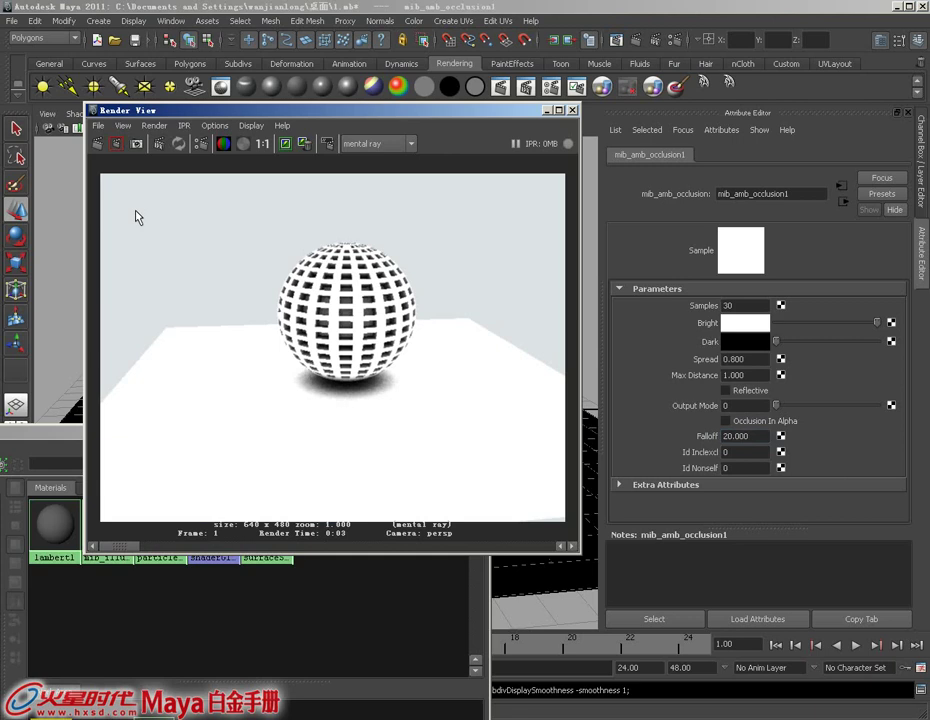
pyautogui.moveTo(136, 550)
pyautogui.mouseDown()
pyautogui.moveTo(149, 551)
pyautogui.moveTo(133, 551)
pyautogui.mouseUp()
pyautogui.click(757, 436)
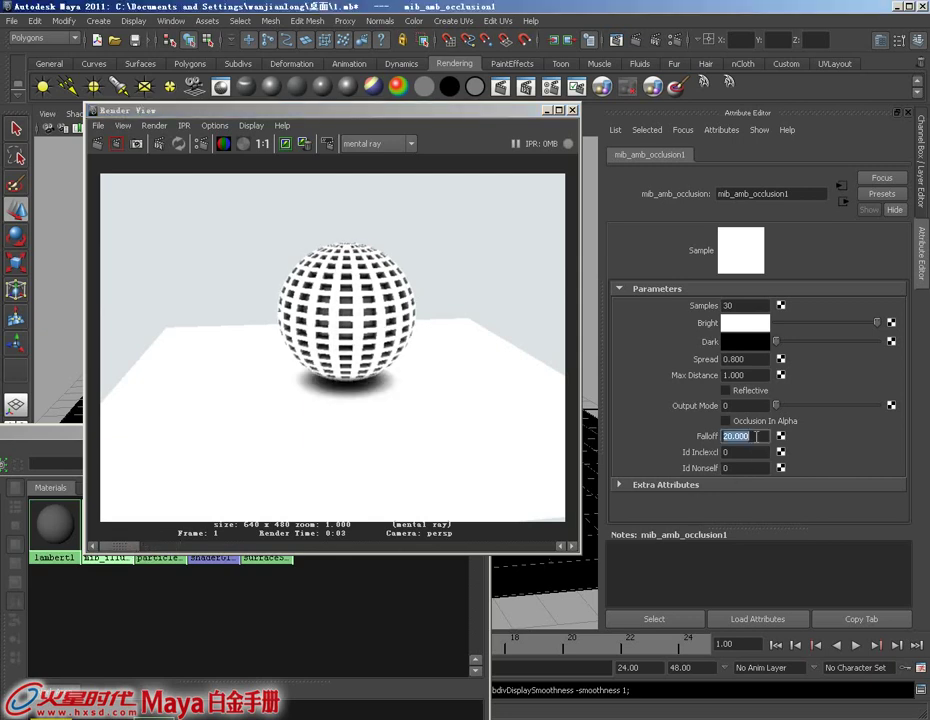
pyautogui.doubleClick(760, 436)
pyautogui.click(762, 436)
# - Move Render View aside and bring the Hypershade with the occlusion network to the front
pyautogui.moveTo(401, 121); pyautogui.dragTo(487, 94)
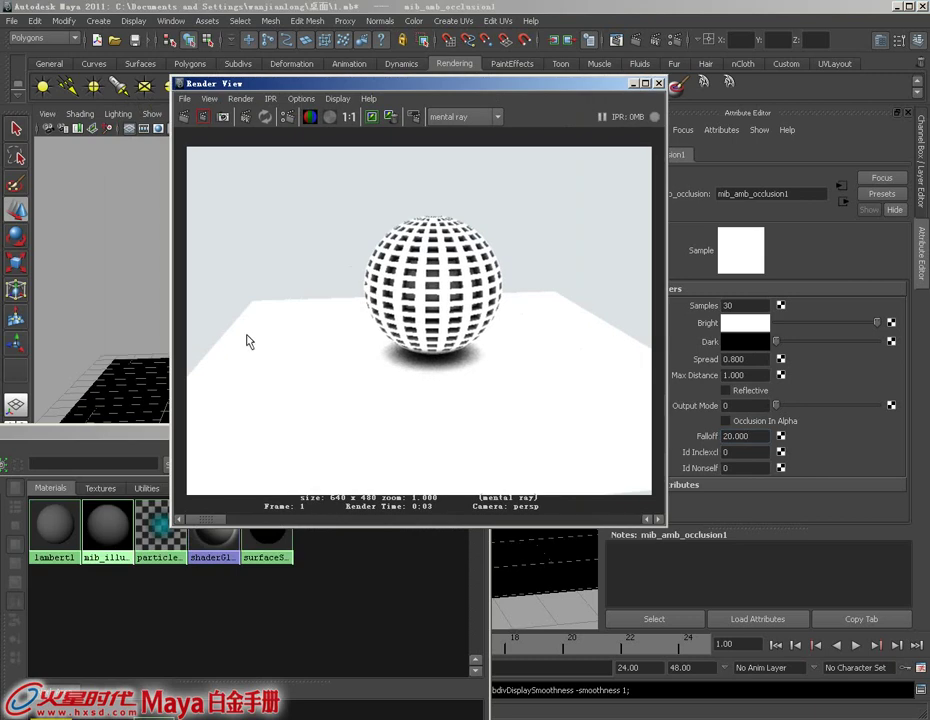
pyautogui.click(149, 430)
pyautogui.moveTo(355, 224)
pyautogui.mouseDown()
pyautogui.moveTo(440, 170)
pyautogui.moveTo(457, 170)
pyautogui.mouseUp()
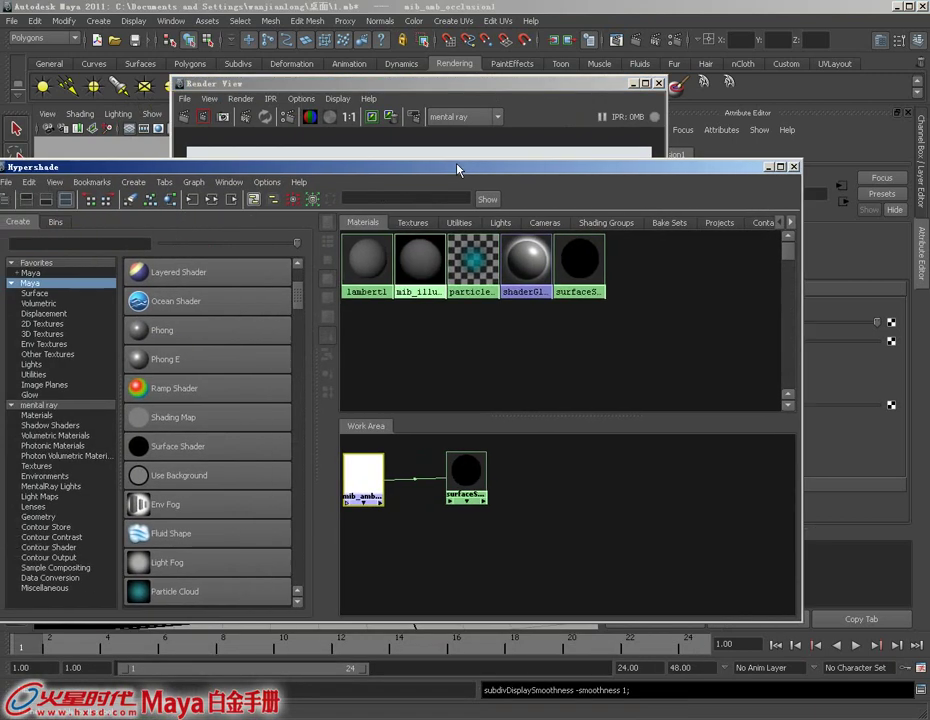